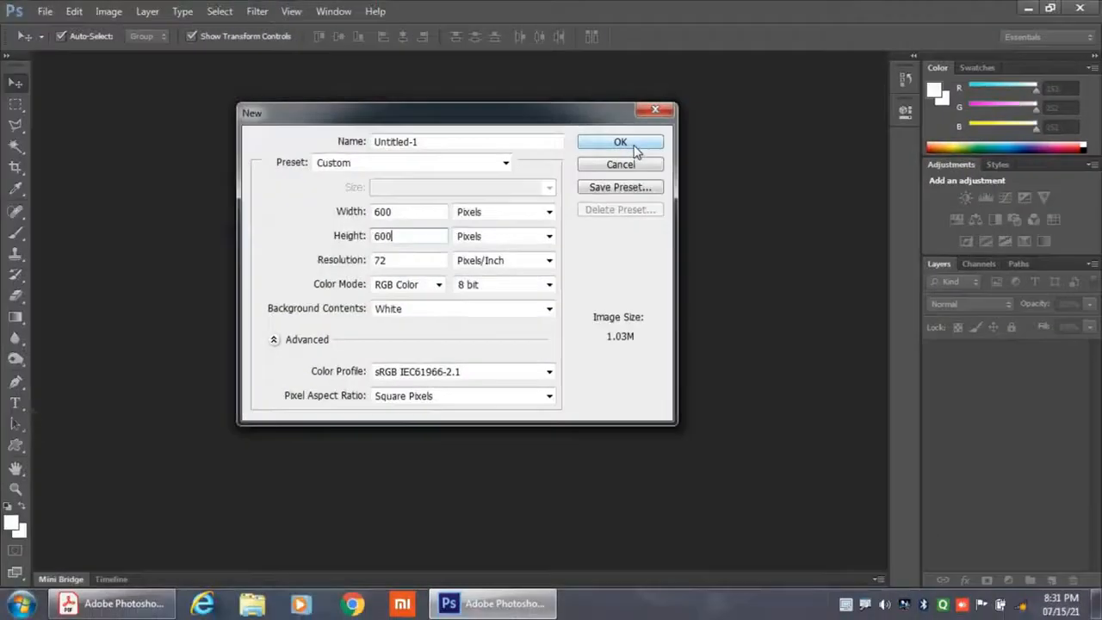
- Create a 600 × 600 pixel RGB document at 72 pixels/inch and fill its white background with black
{"action": "left_click", "coordinate": [864, 80]}
{"action": "scroll", "coordinate": [401, 250], "scroll_direction": "up", "scroll_amount": 3}
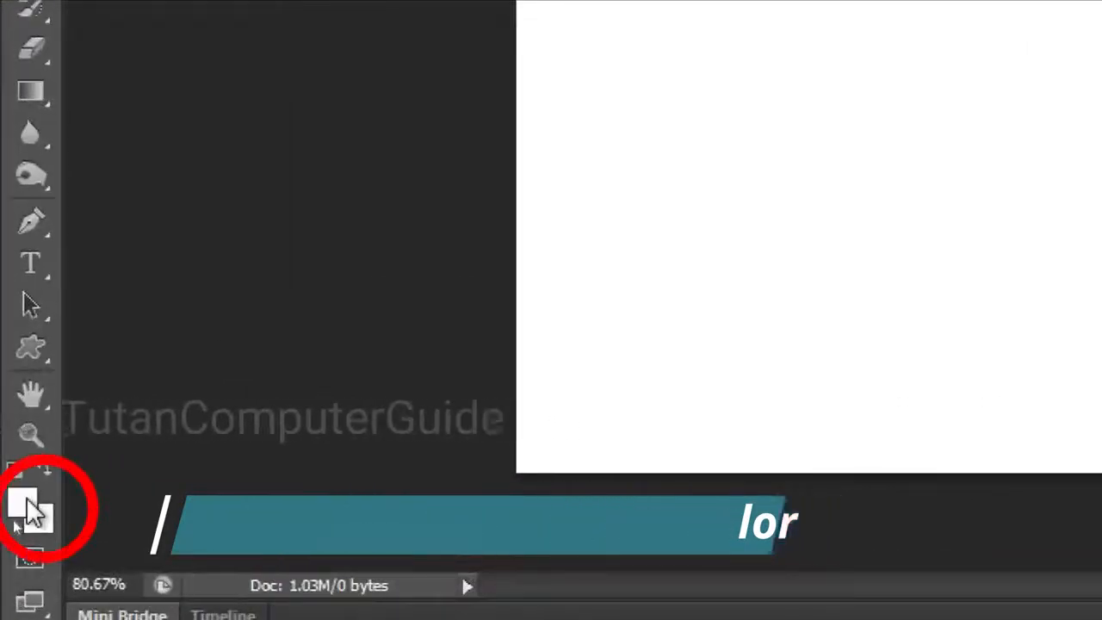
{"action": "key", "text": "d"}
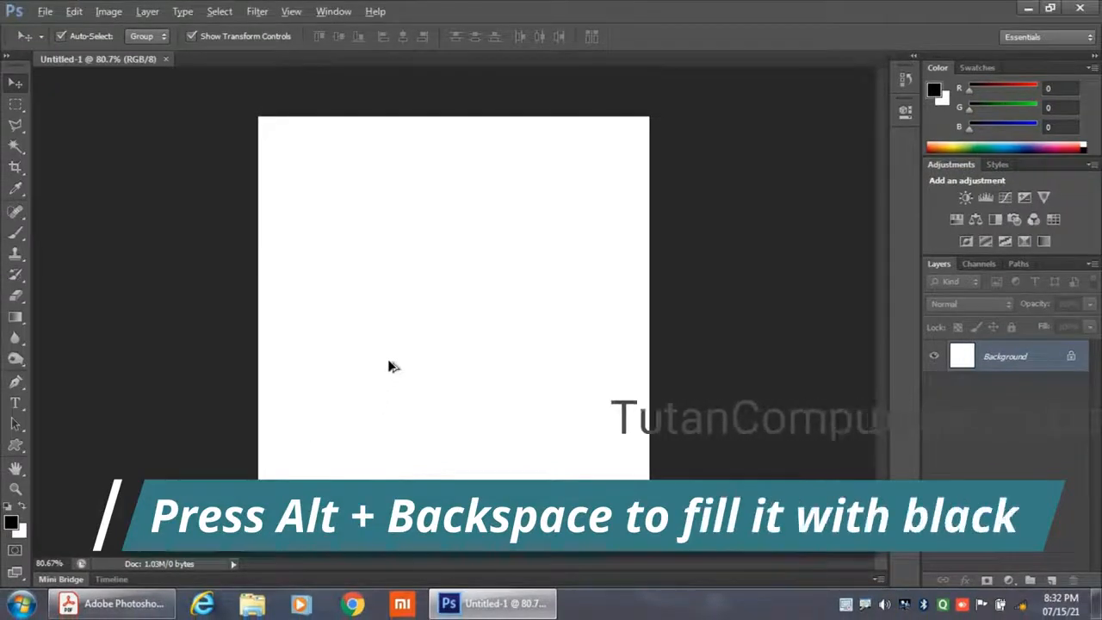
{"action": "key", "text": "alt+BackSpace"}
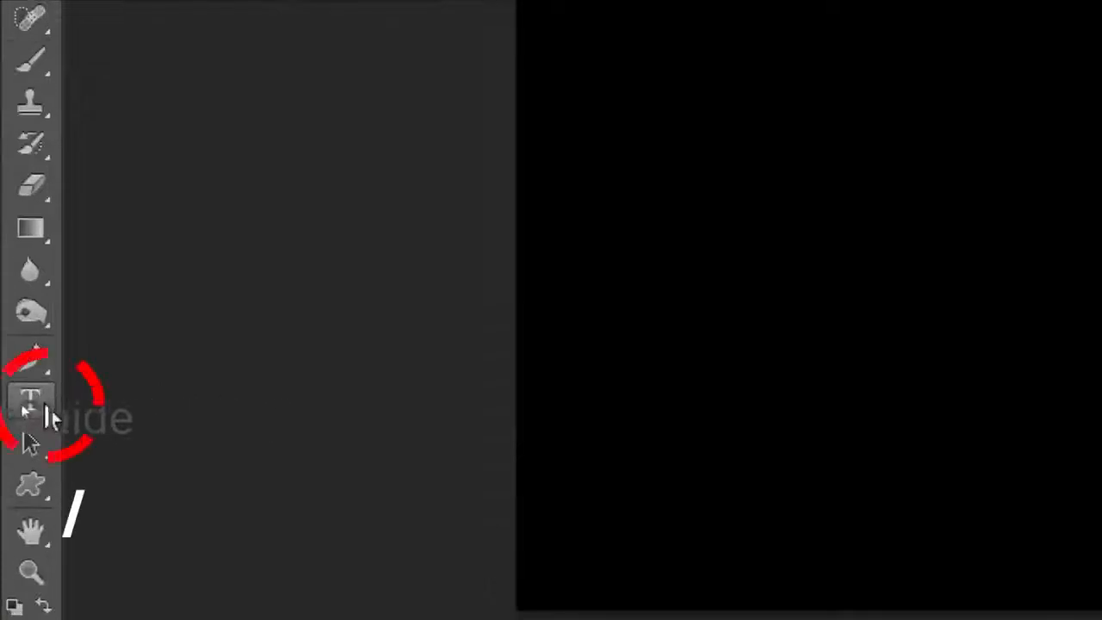
- Add the text COMPUTER to the black canvas in 24 pt Franklin Gothic, coloured near-white fdfcfc
{"action": "left_click", "coordinate": [19, 404]}
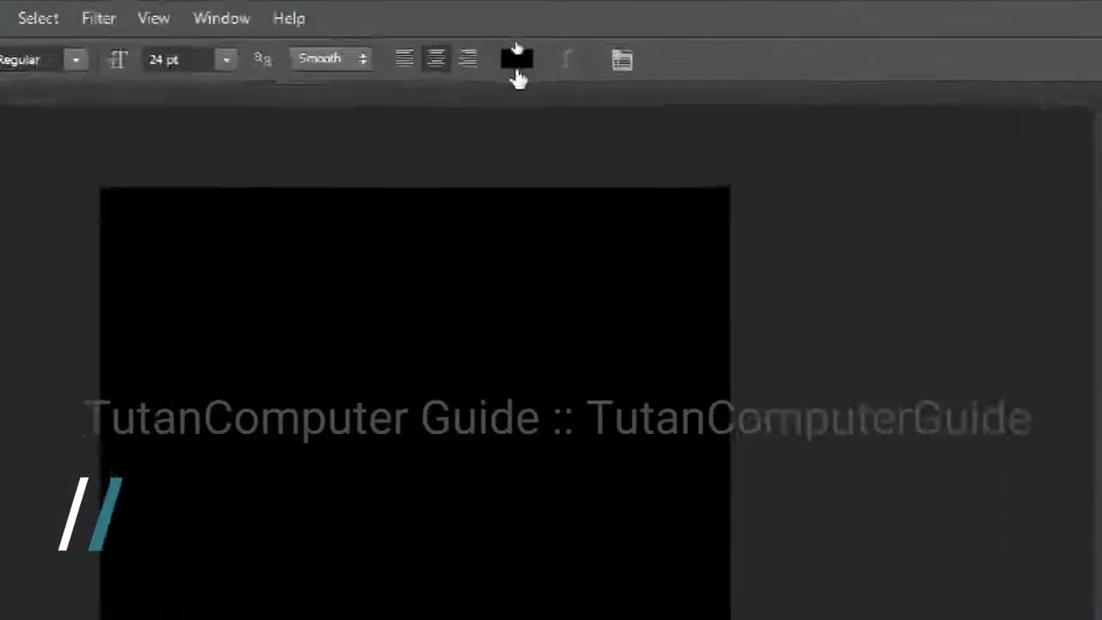
{"action": "left_click", "coordinate": [518, 39]}
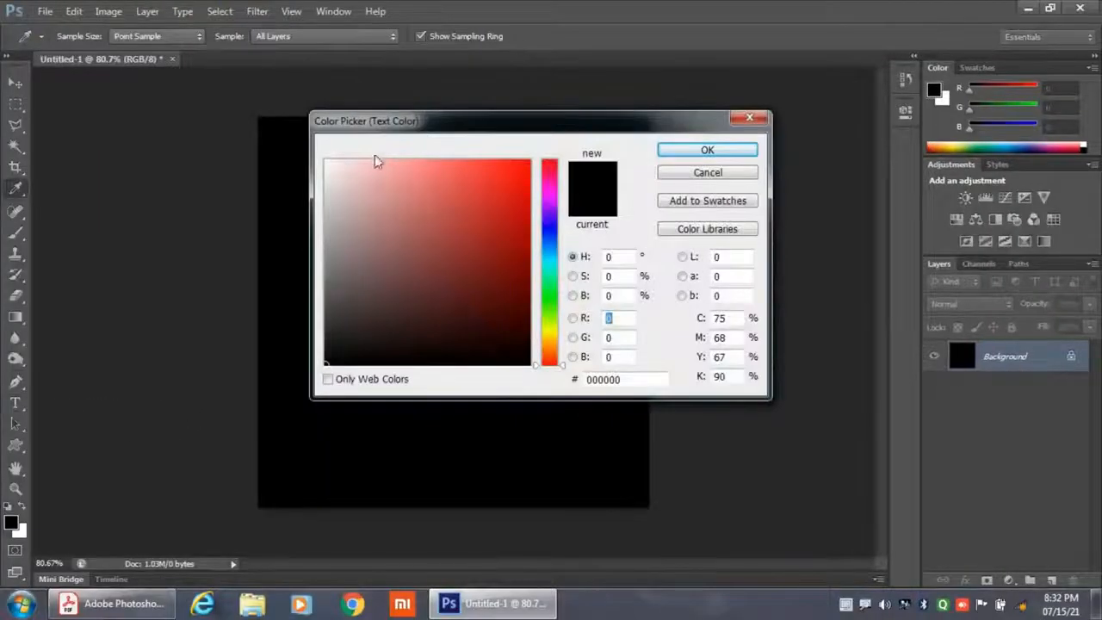
{"action": "left_click", "coordinate": [325, 161]}
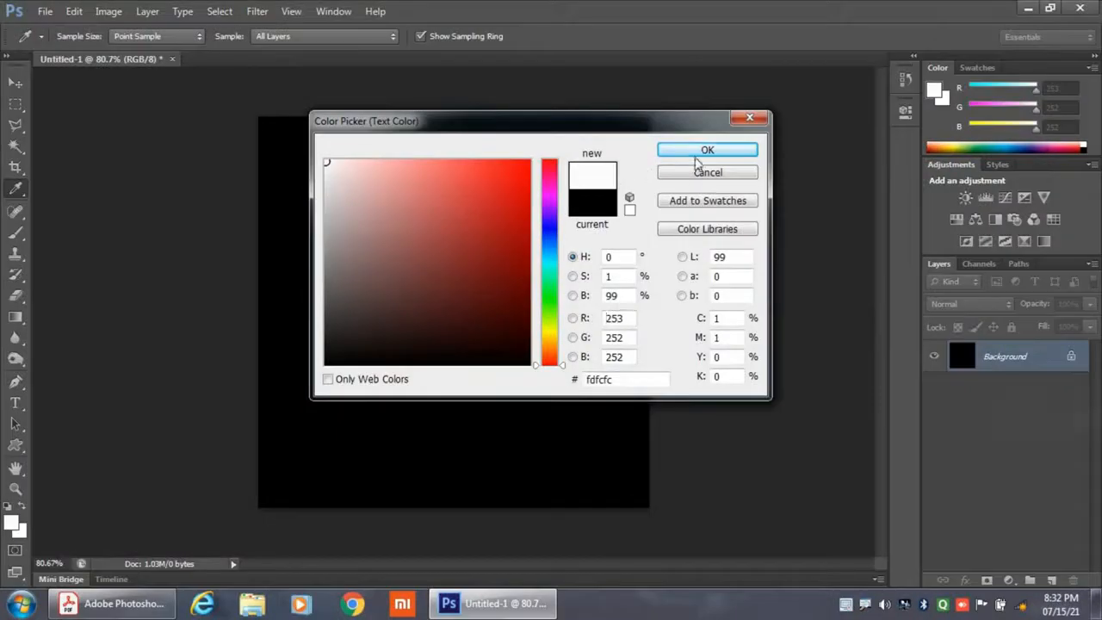
{"action": "left_click", "coordinate": [701, 156]}
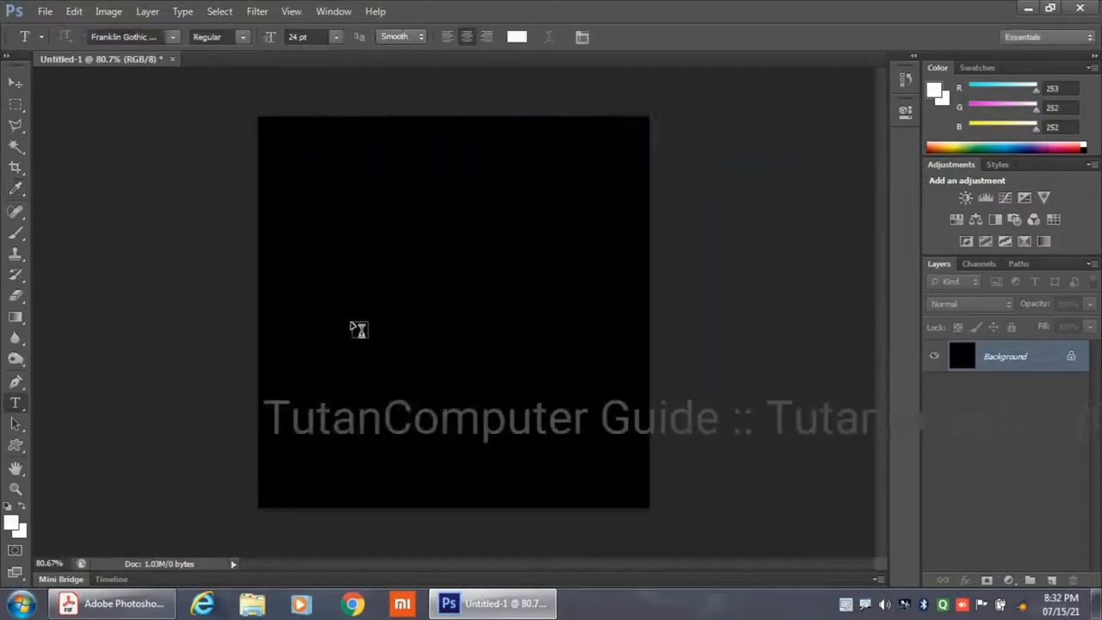
{"action": "left_click", "coordinate": [360, 312]}
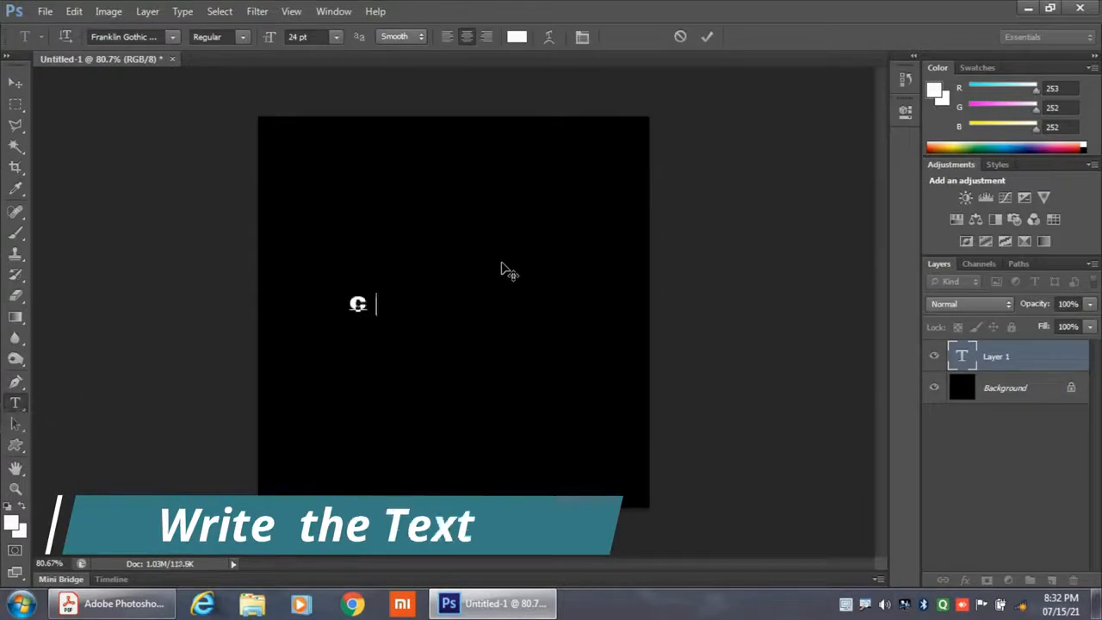
{"action": "type", "text": "COMP"}
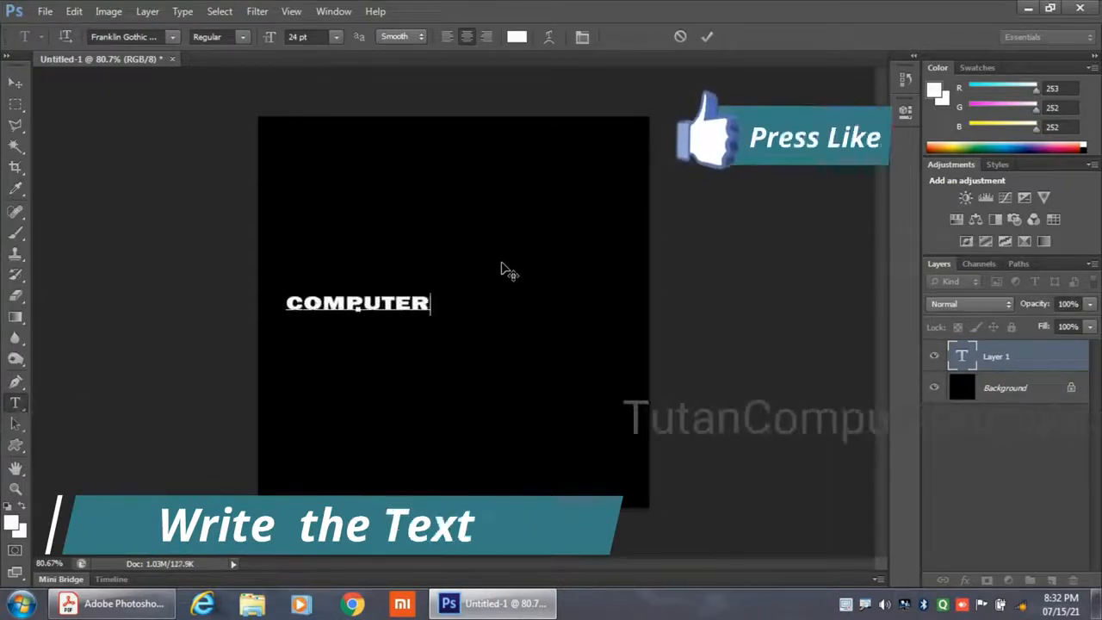
{"action": "type", "text": "UTER"}
- Stretch the COMPUTER text into tall letters spanning most of the canvas width and centre it horizontally
{"action": "left_click", "coordinate": [15, 83]}
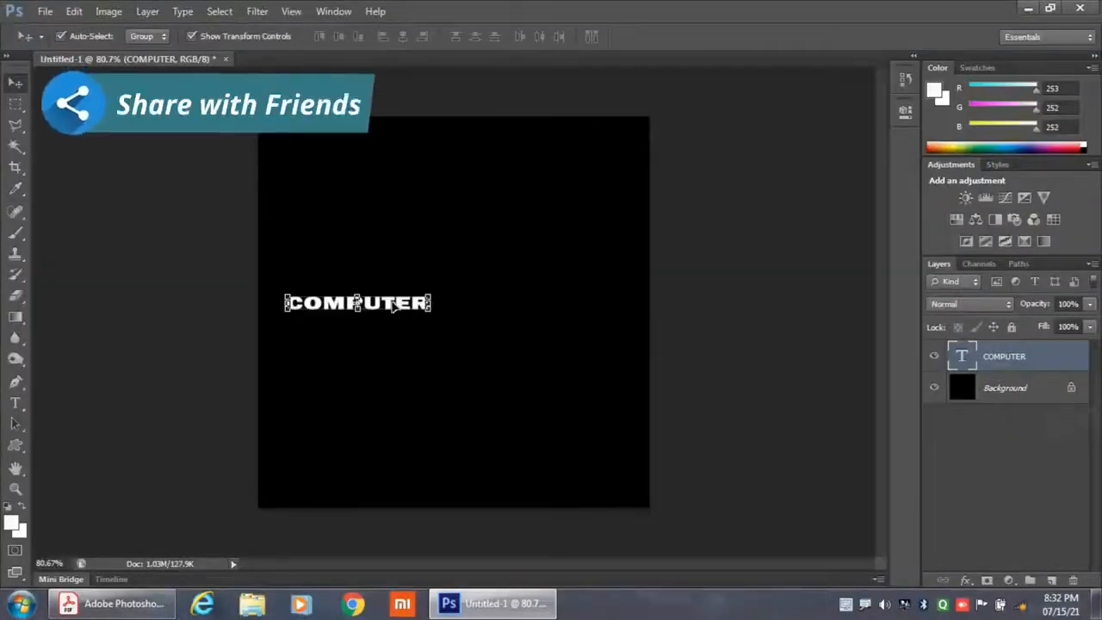
{"action": "left_click_drag", "start_coordinate": [393, 304], "coordinate": [605, 382]}
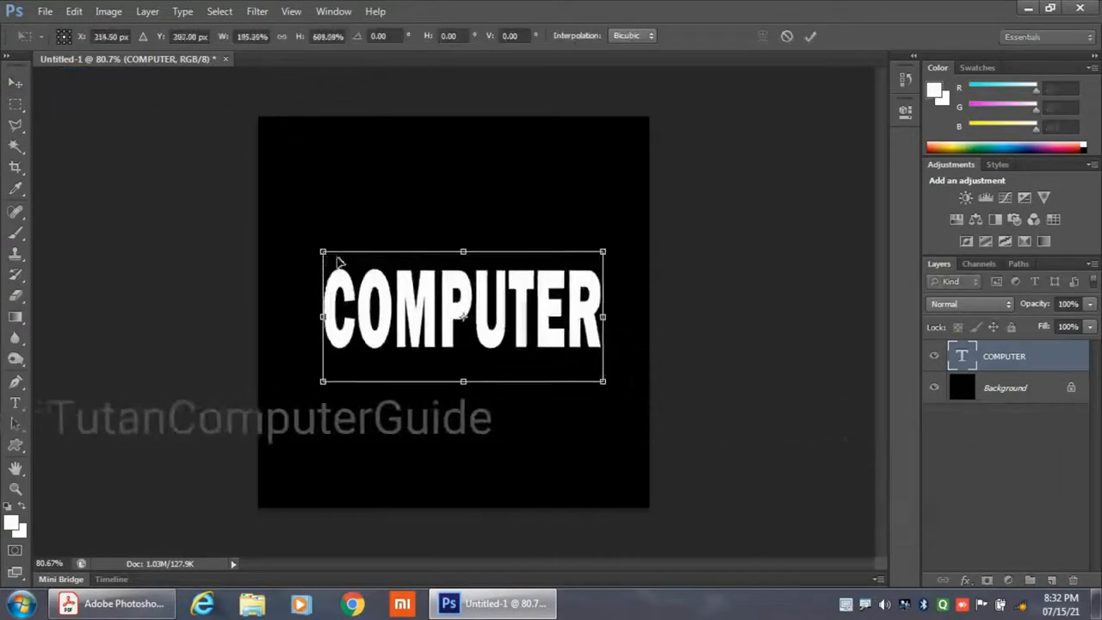
{"action": "left_click_drag", "start_coordinate": [323, 252], "coordinate": [305, 240]}
{"action": "left_click_drag", "start_coordinate": [456, 383], "coordinate": [455, 433]}
{"action": "left_click_drag", "start_coordinate": [307, 337], "coordinate": [298, 337]}
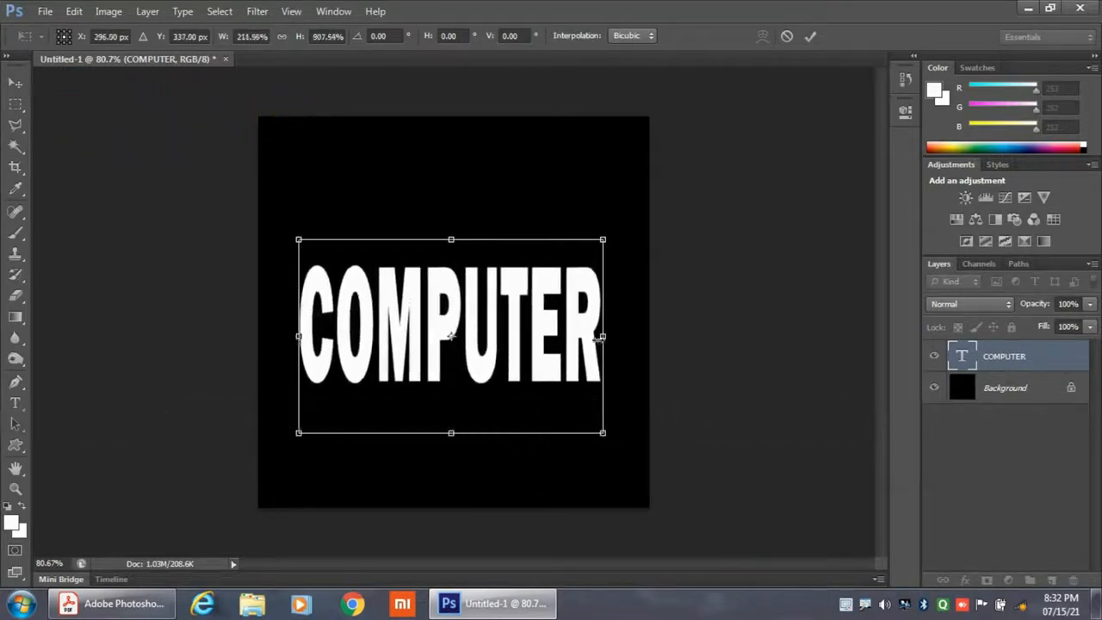
{"action": "left_click_drag", "start_coordinate": [604, 334], "coordinate": [610, 334]}
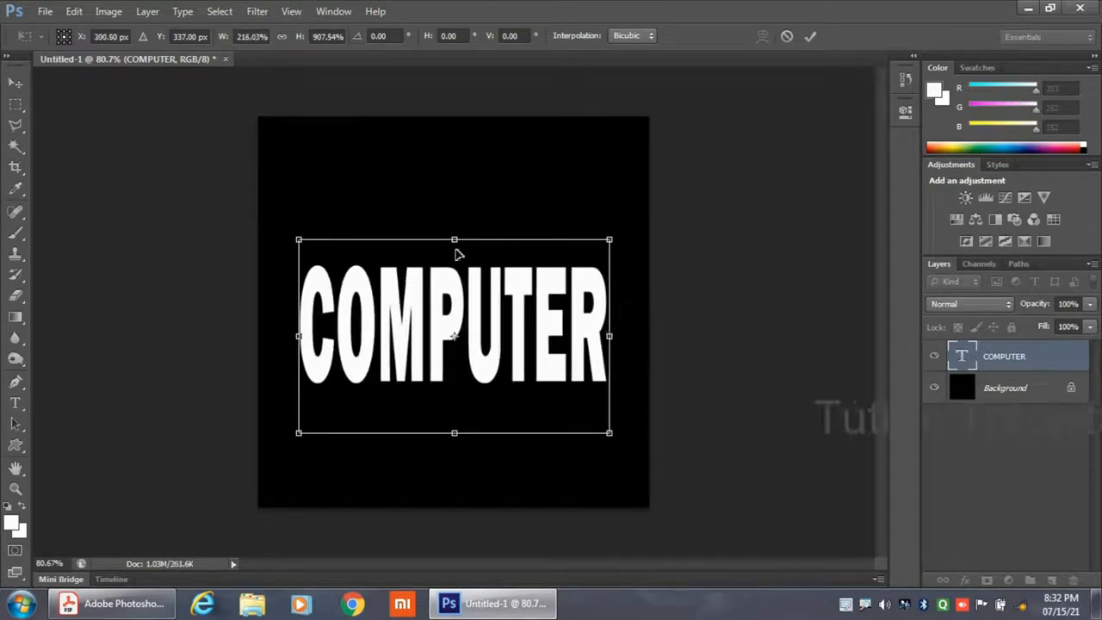
{"action": "left_click_drag", "start_coordinate": [453, 234], "coordinate": [443, 194]}
{"action": "left_click_drag", "start_coordinate": [394, 293], "coordinate": [397, 301]}
{"action": "key", "text": "Return"}
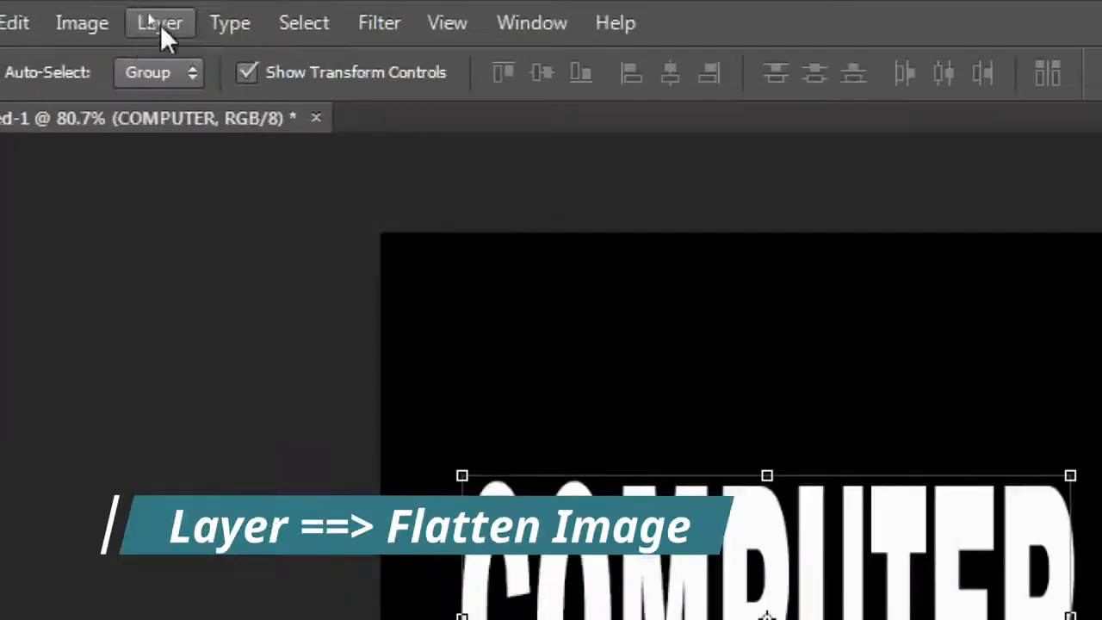
- Flatten the image to merge the COMPUTER text into the background
{"action": "left_click", "coordinate": [147, 13]}
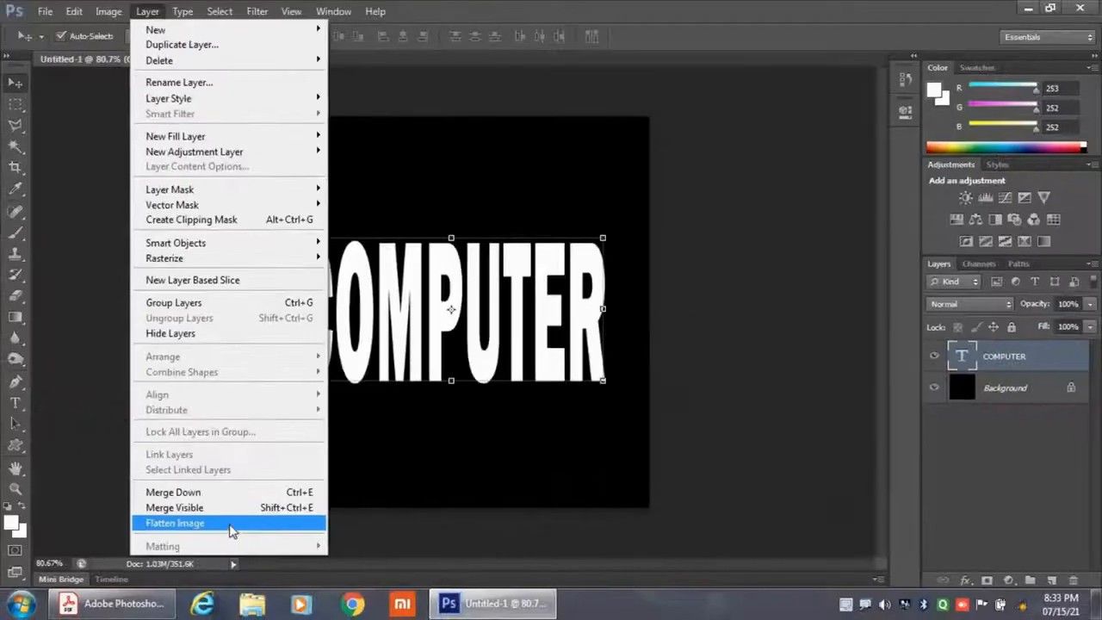
{"action": "left_click", "coordinate": [235, 532]}
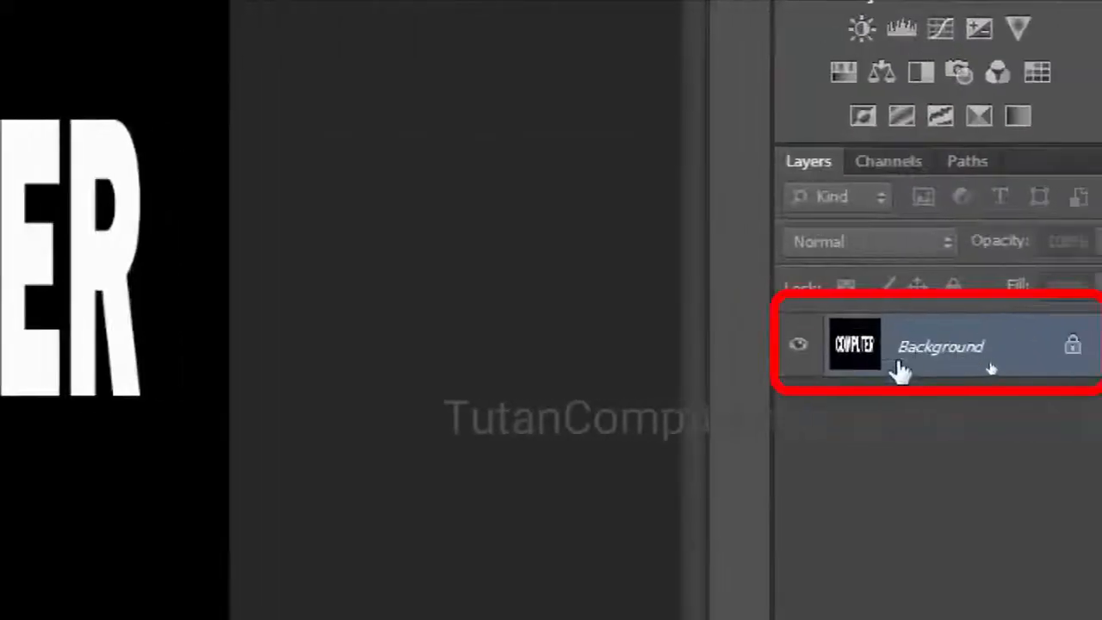
{"action": "left_click_drag", "start_coordinate": [984, 365], "coordinate": [987, 362]}
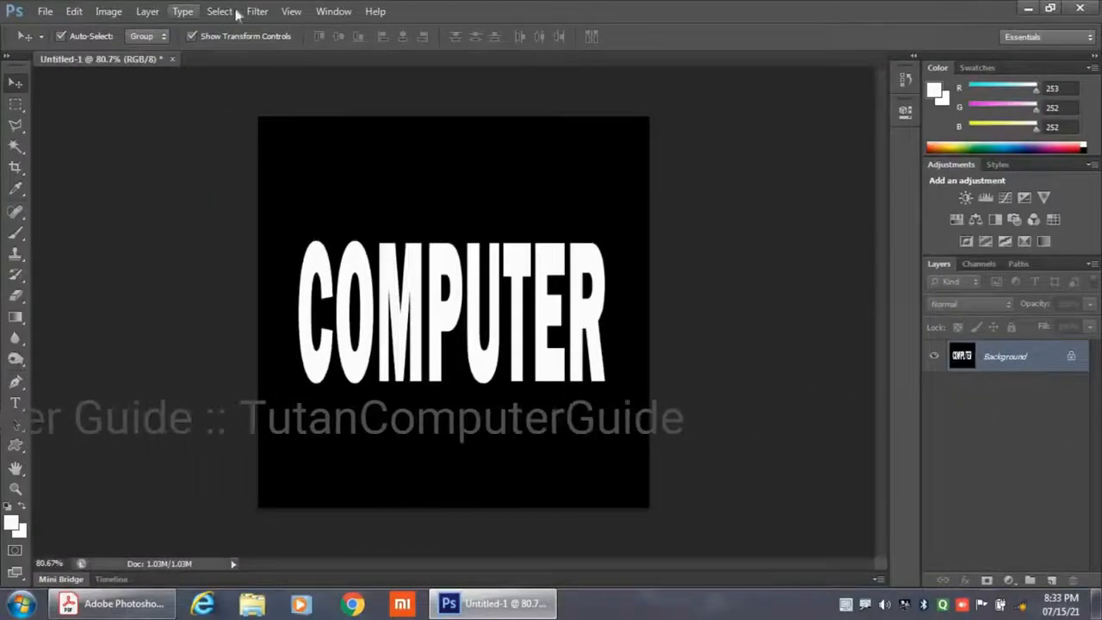
- Apply the Wind filter to the flattened lettering with the Wind method, direction From the Left
{"action": "left_click", "coordinate": [258, 12]}
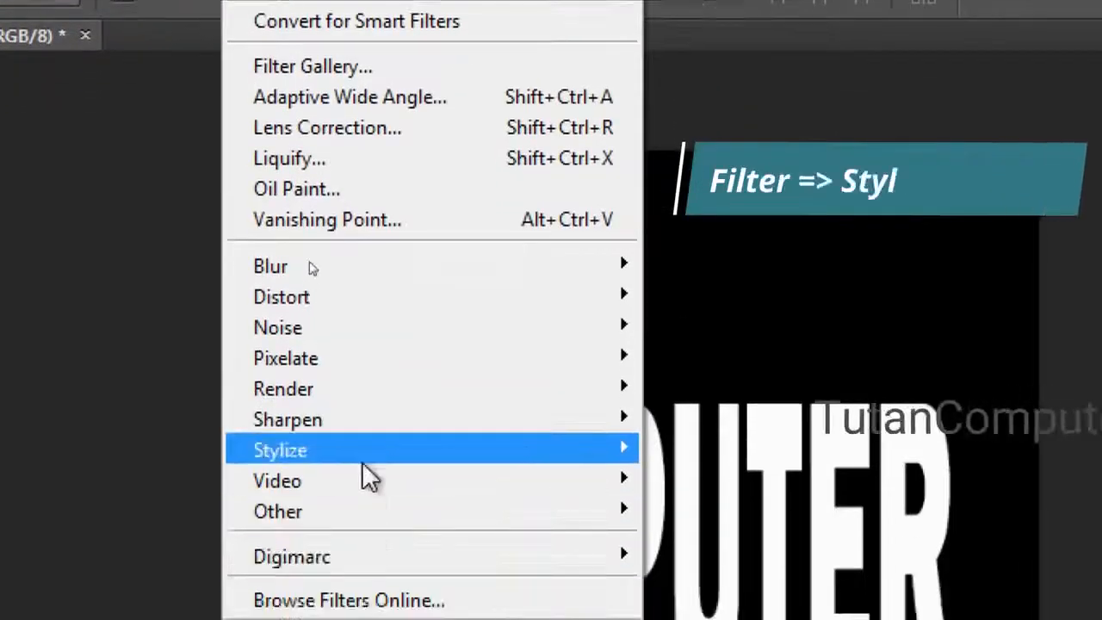
{"action": "mouse_move", "coordinate": [365, 465]}
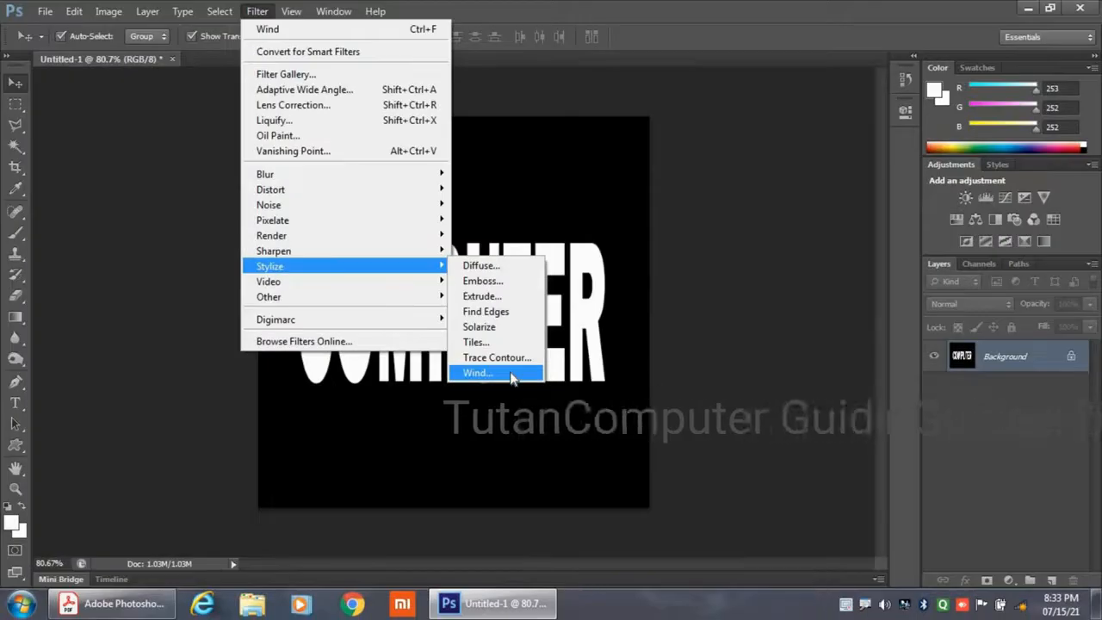
{"action": "left_click", "coordinate": [521, 375]}
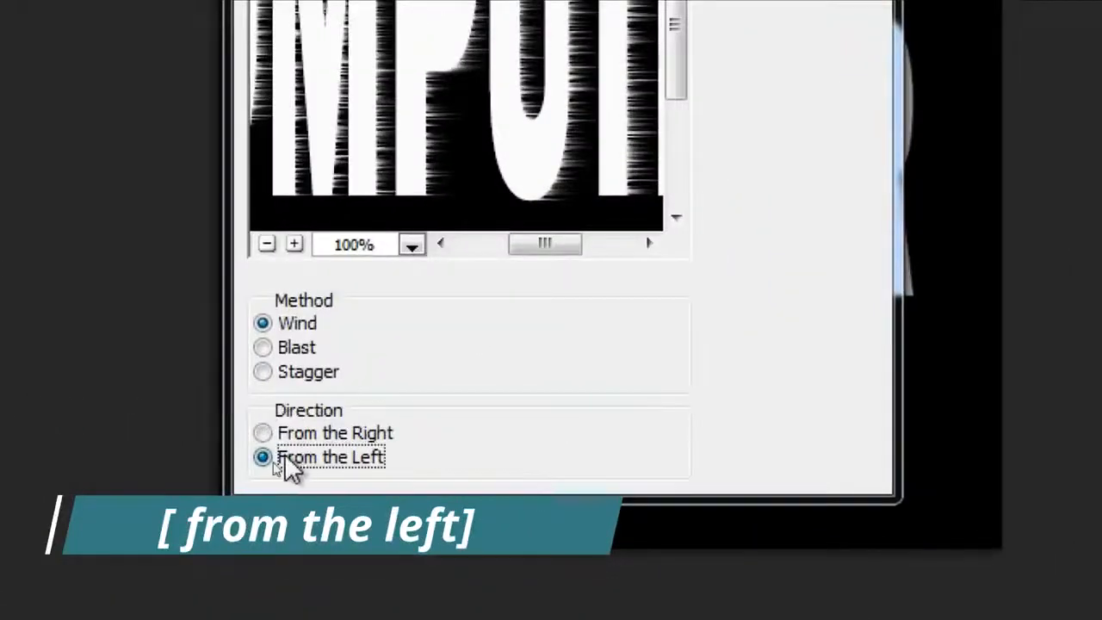
{"action": "left_click", "coordinate": [312, 324]}
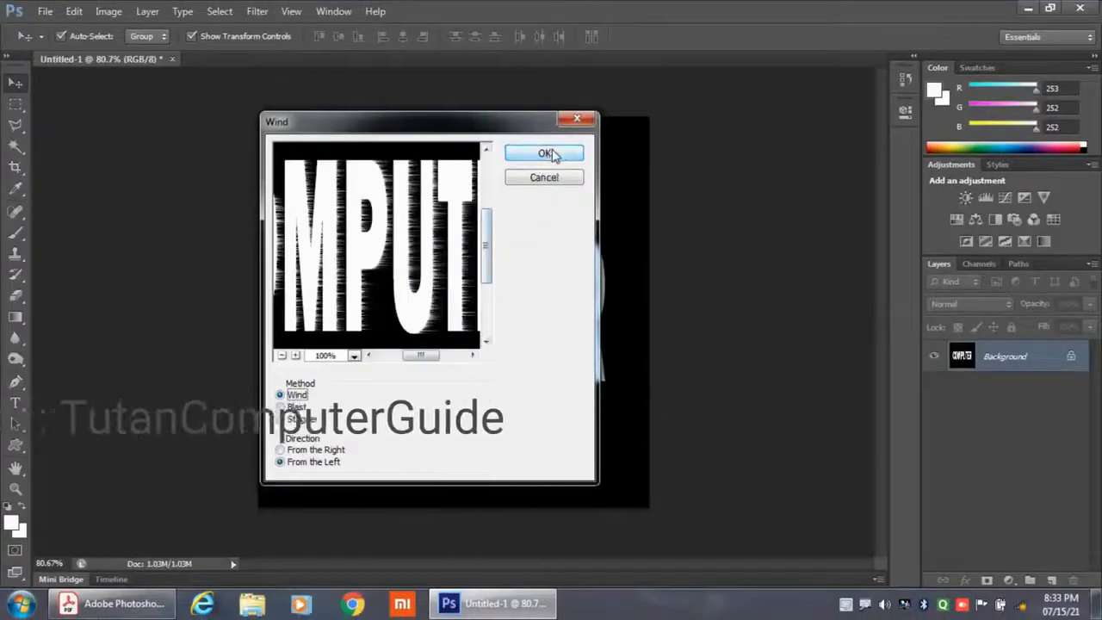
{"action": "left_click", "coordinate": [550, 154]}
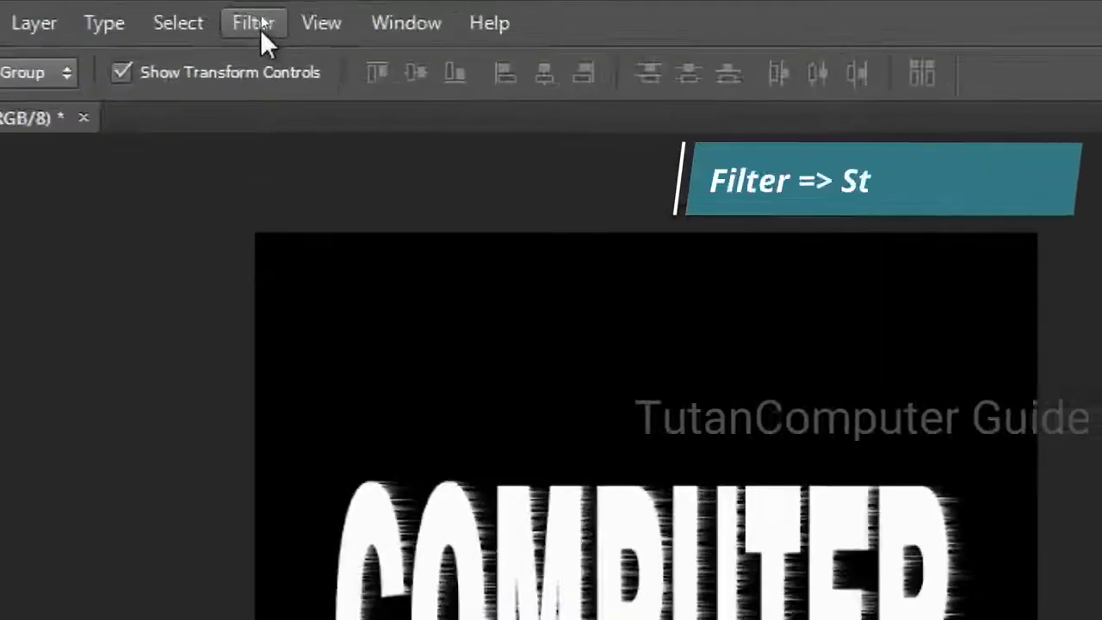
- Apply the Wind filter a second time with the Wind method, direction From the Right
{"action": "left_click", "coordinate": [259, 13]}
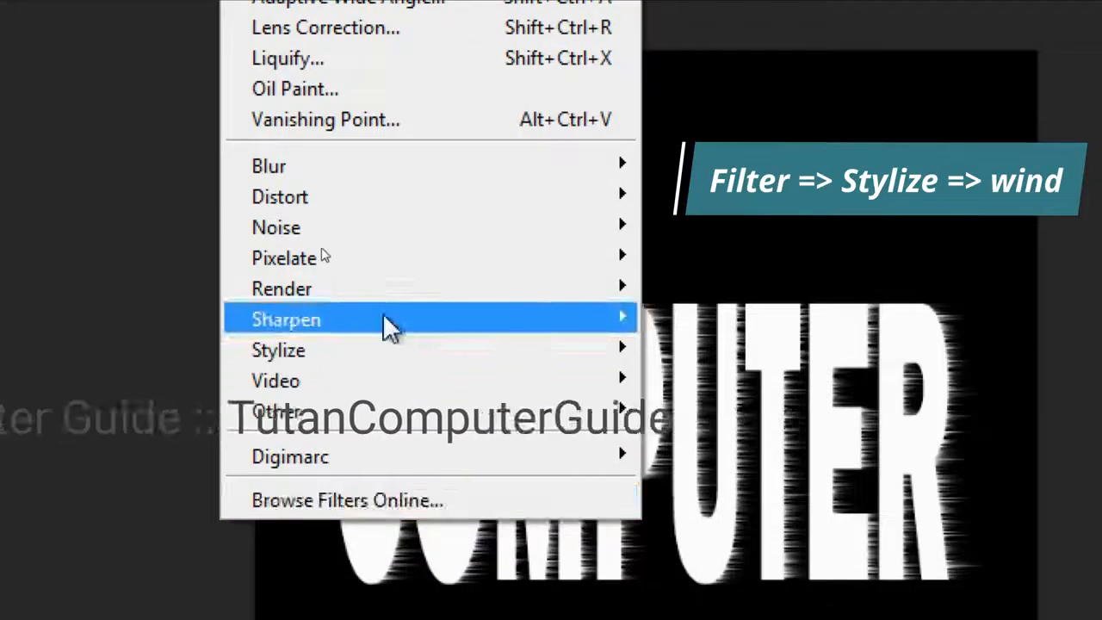
{"action": "mouse_move", "coordinate": [374, 349]}
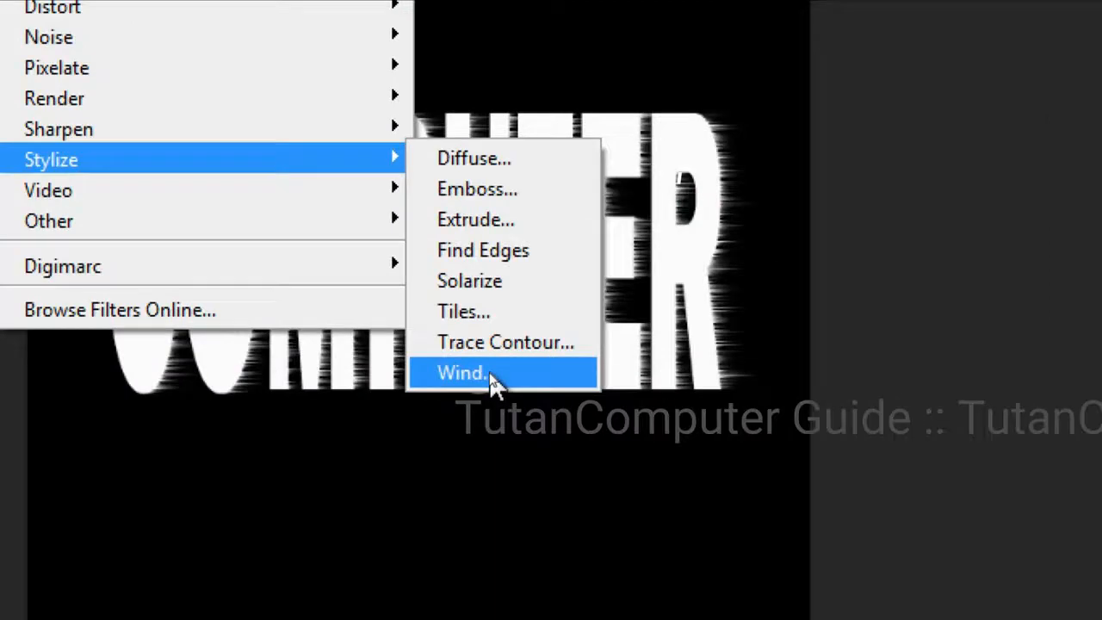
{"action": "left_click", "coordinate": [487, 375]}
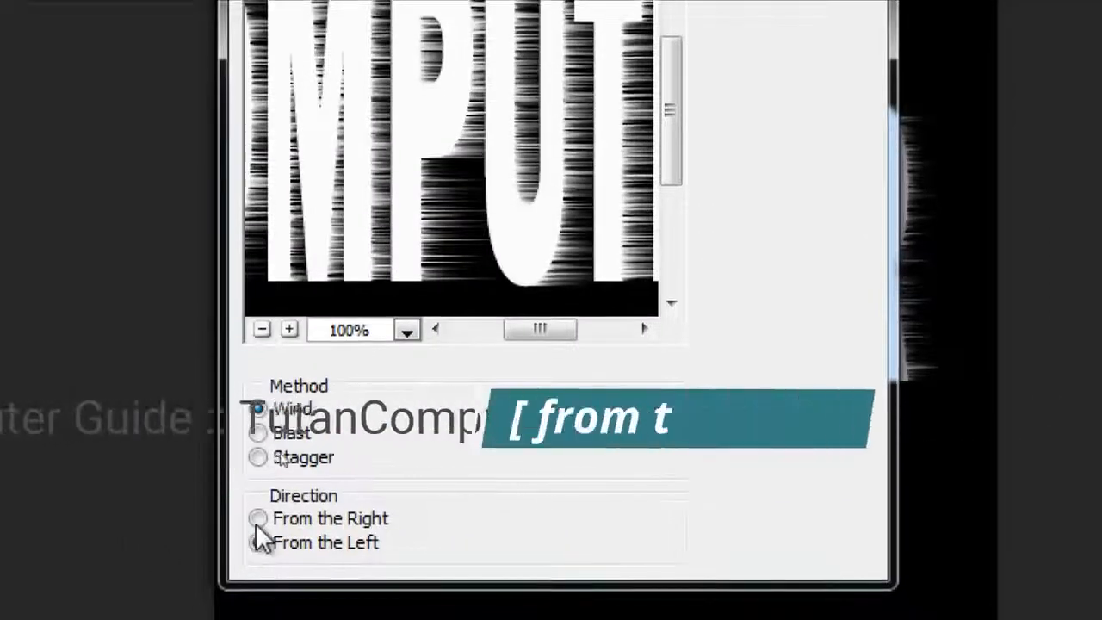
{"action": "left_click", "coordinate": [72, 528]}
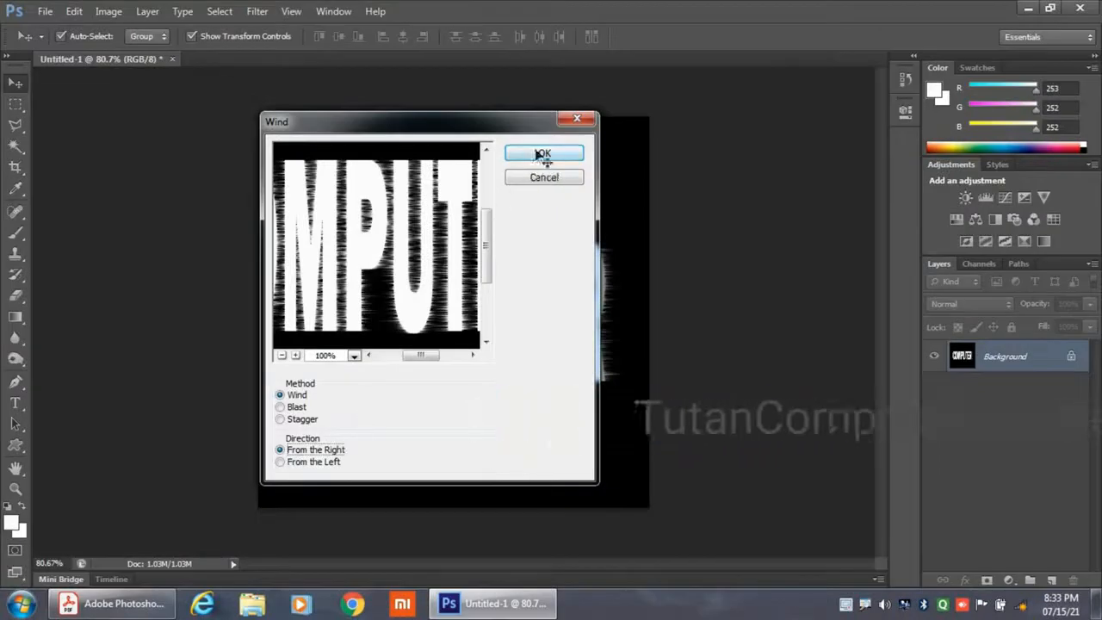
{"action": "left_click", "coordinate": [540, 155]}
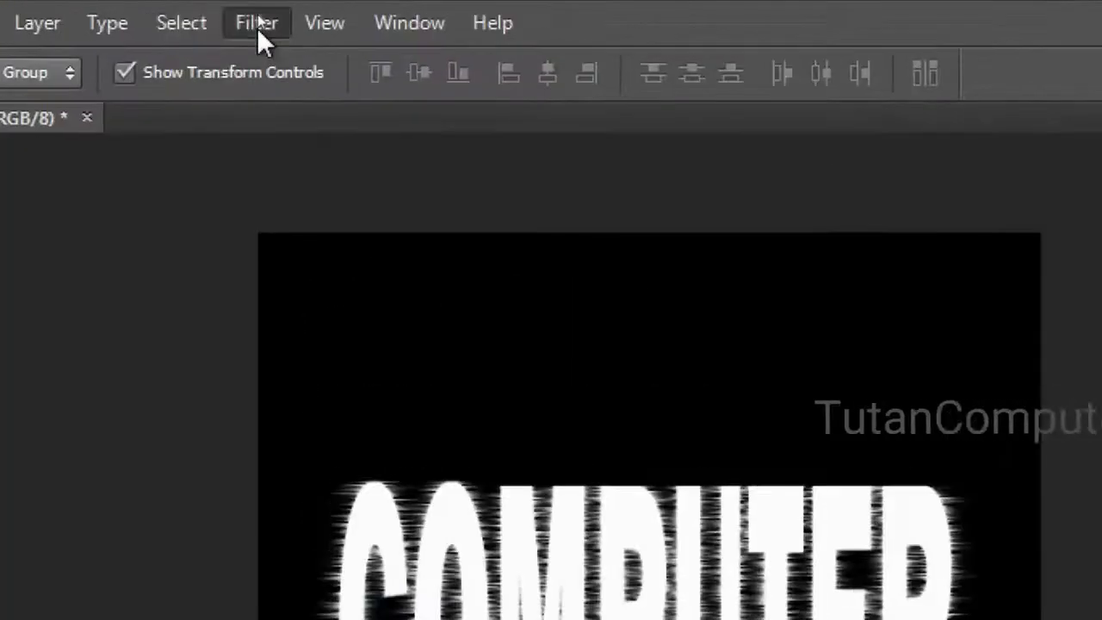
- Render Difference Clouds over the wind-streaked COMPUTER lettering
{"action": "left_click", "coordinate": [257, 12]}
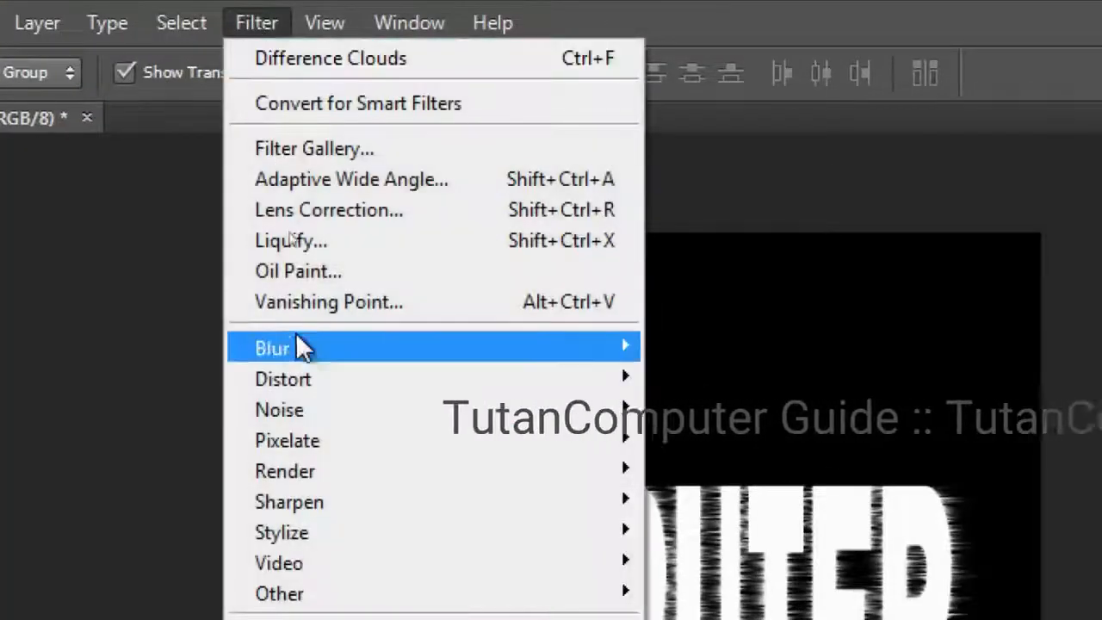
{"action": "mouse_move", "coordinate": [312, 476]}
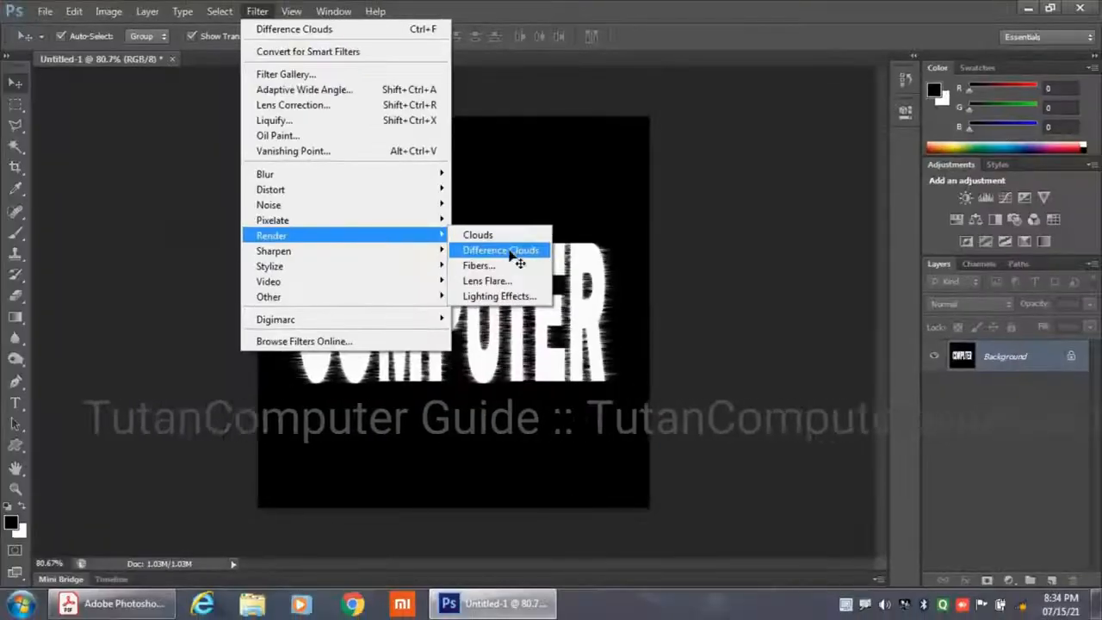
{"action": "left_click", "coordinate": [530, 249]}
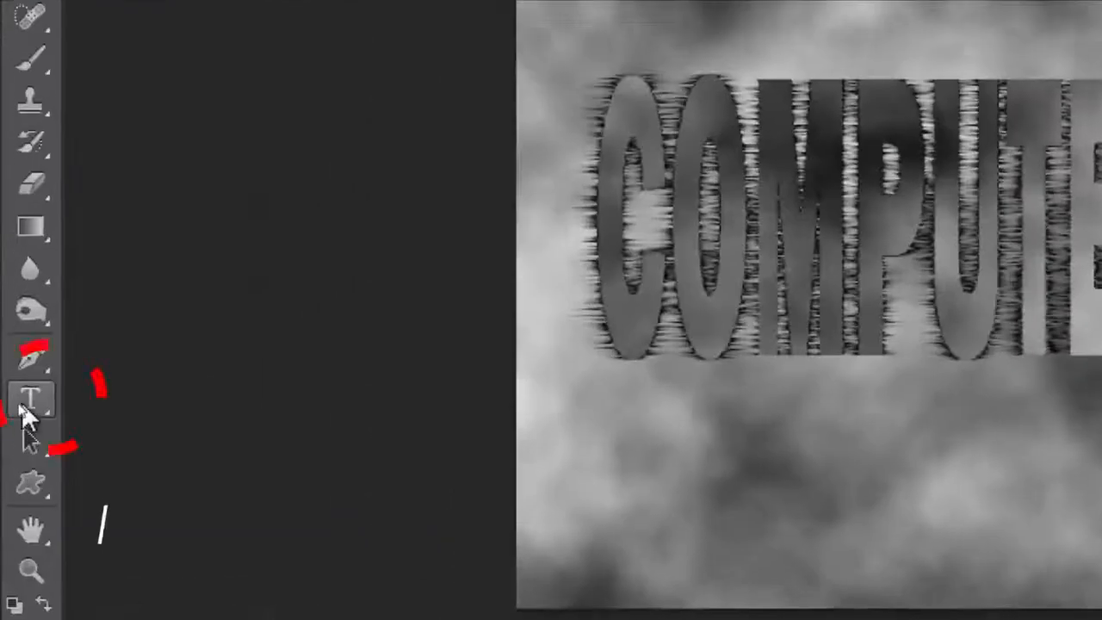
- Add the text COMPUTER in near-white (#fefefe) as a new type layer above the clouded background
{"action": "left_click", "coordinate": [16, 403]}
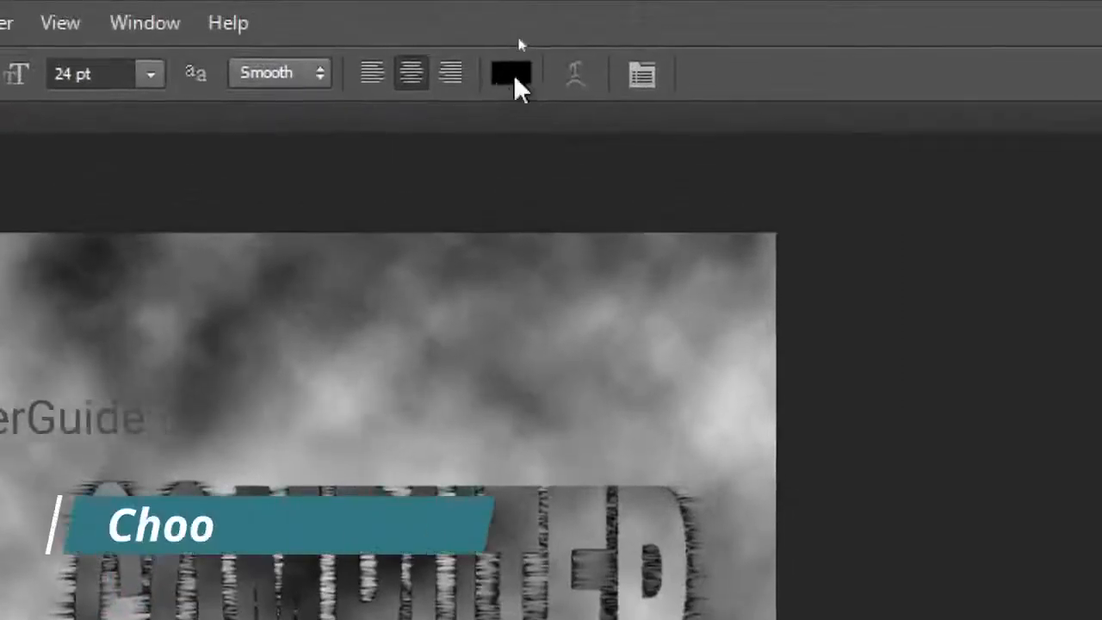
{"action": "left_click", "coordinate": [513, 76]}
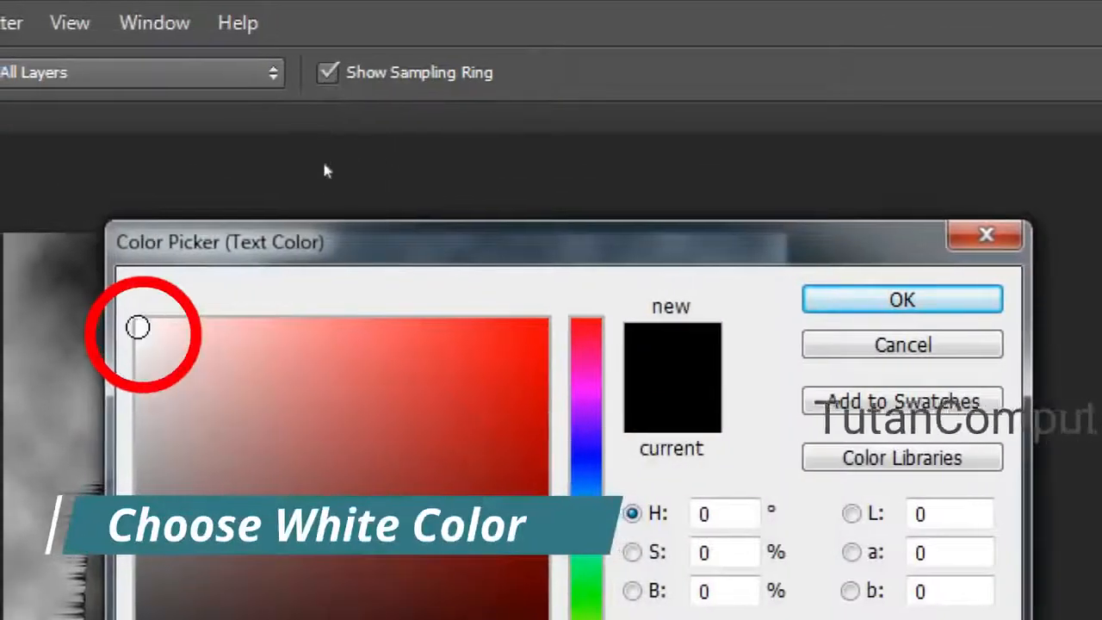
{"action": "left_click", "coordinate": [140, 320]}
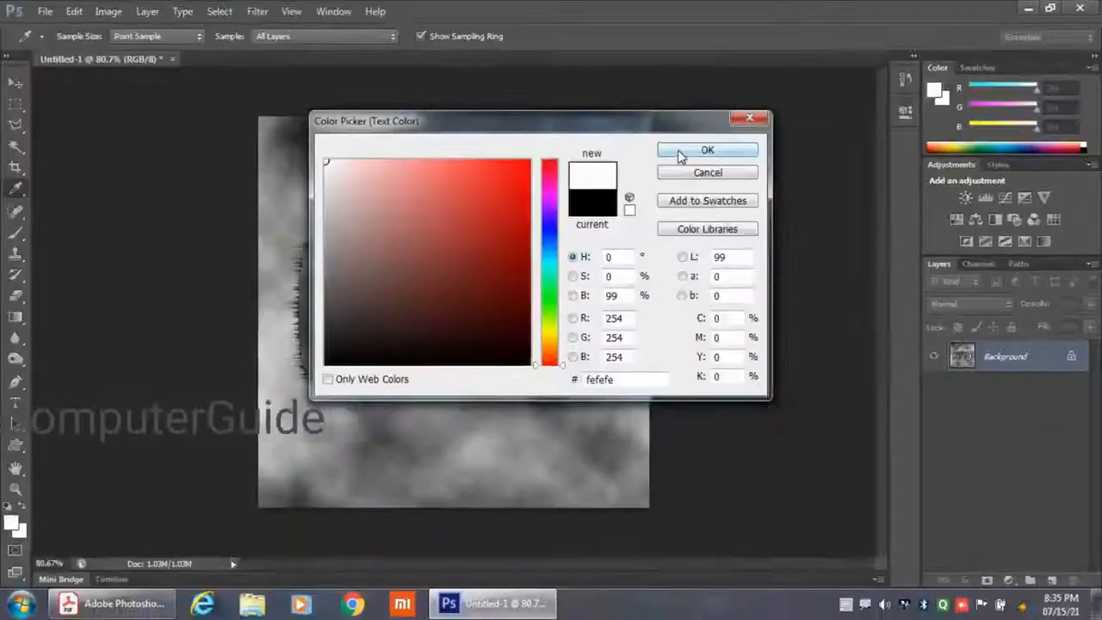
{"action": "left_click", "coordinate": [852, 302]}
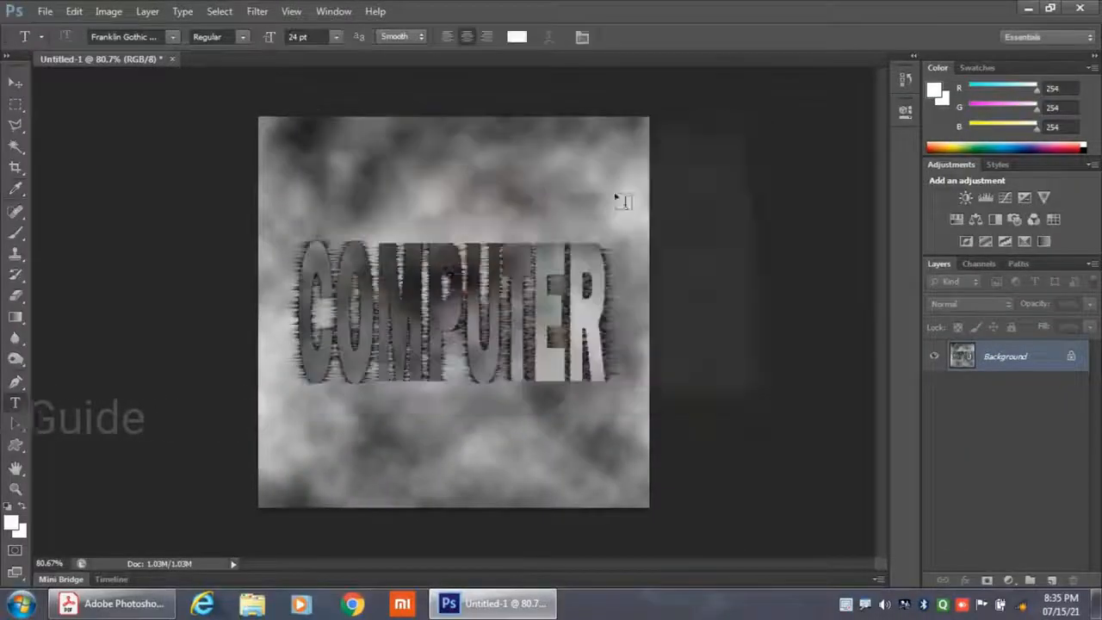
{"action": "left_click", "coordinate": [320, 331]}
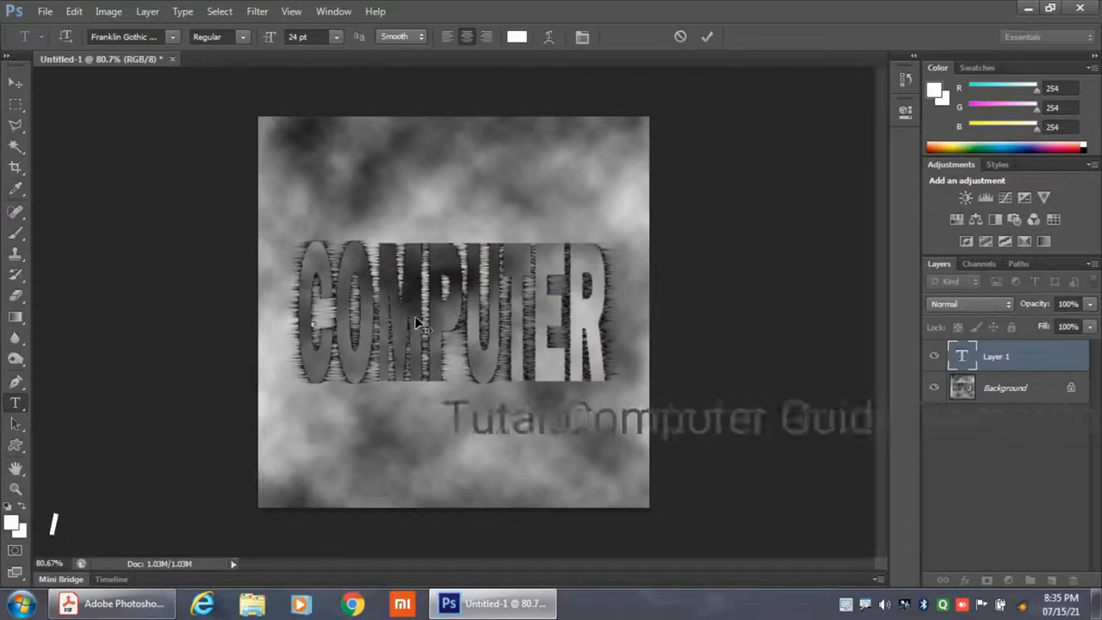
{"action": "type", "text": "COMPUTER"}
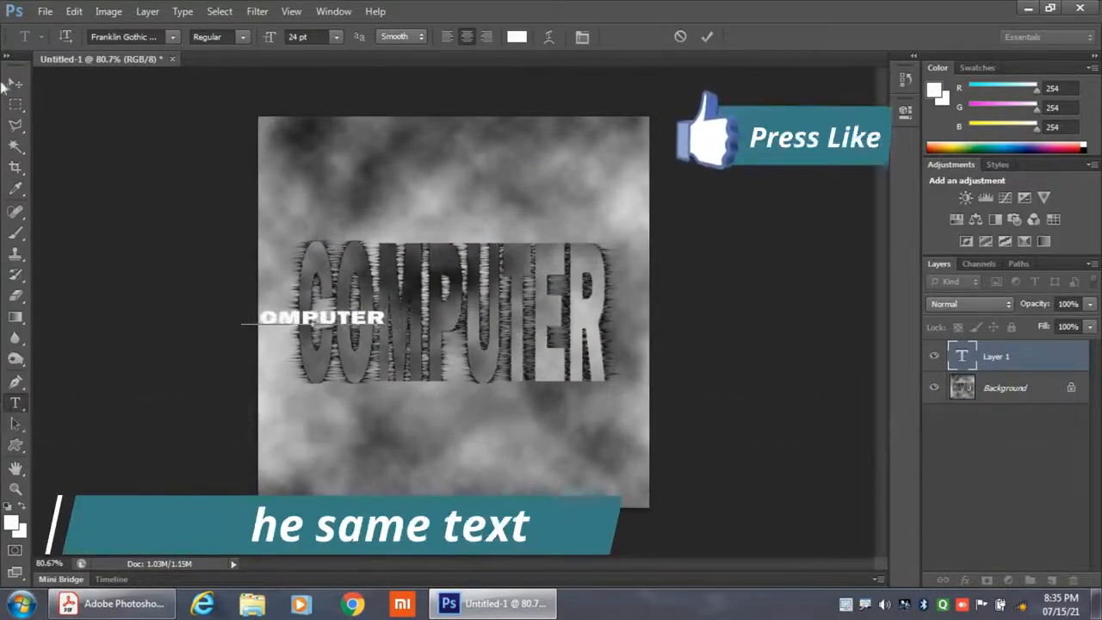
- Move and scale the white COMPUTER text so that it covers the wind-streaked lettering in the background
{"action": "left_click", "coordinate": [15, 84]}
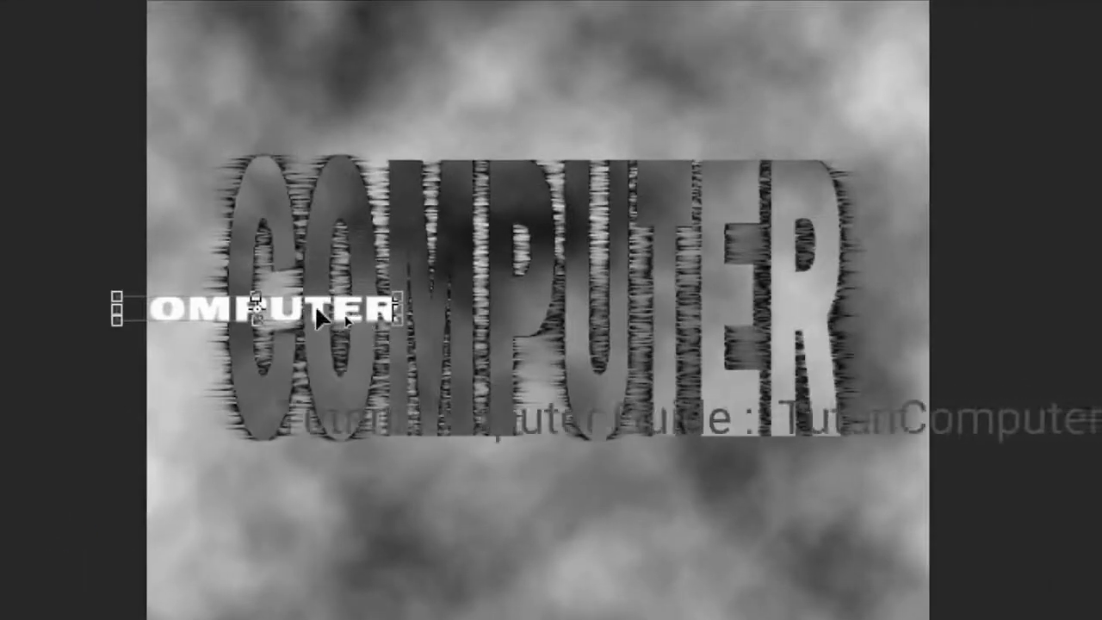
{"action": "left_click_drag", "start_coordinate": [317, 316], "coordinate": [456, 188]}
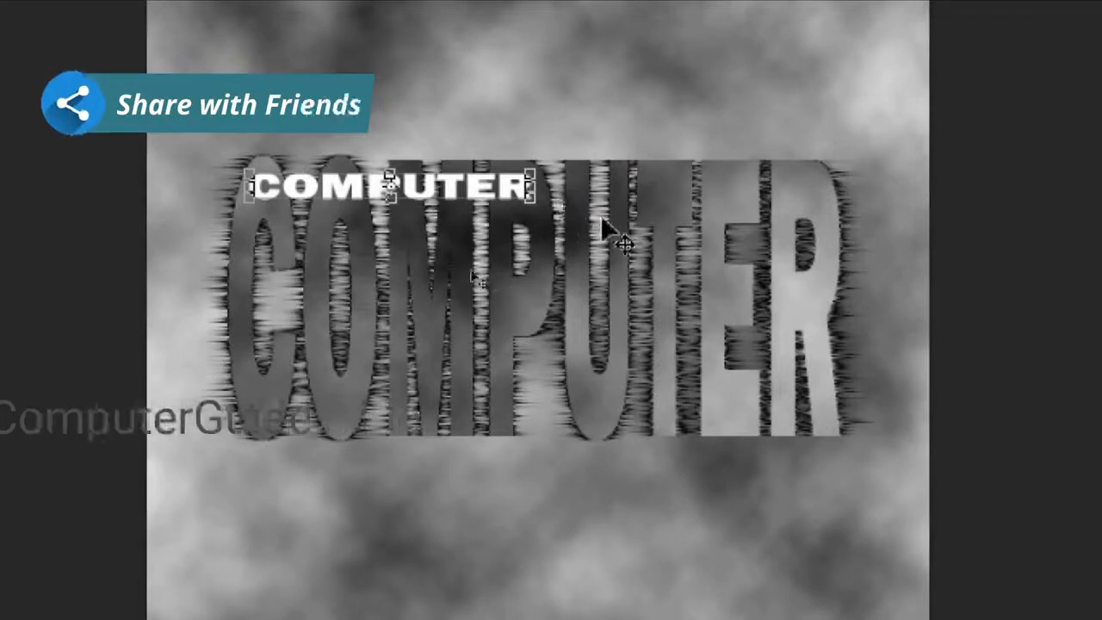
{"action": "left_click_drag", "start_coordinate": [538, 211], "coordinate": [842, 529]}
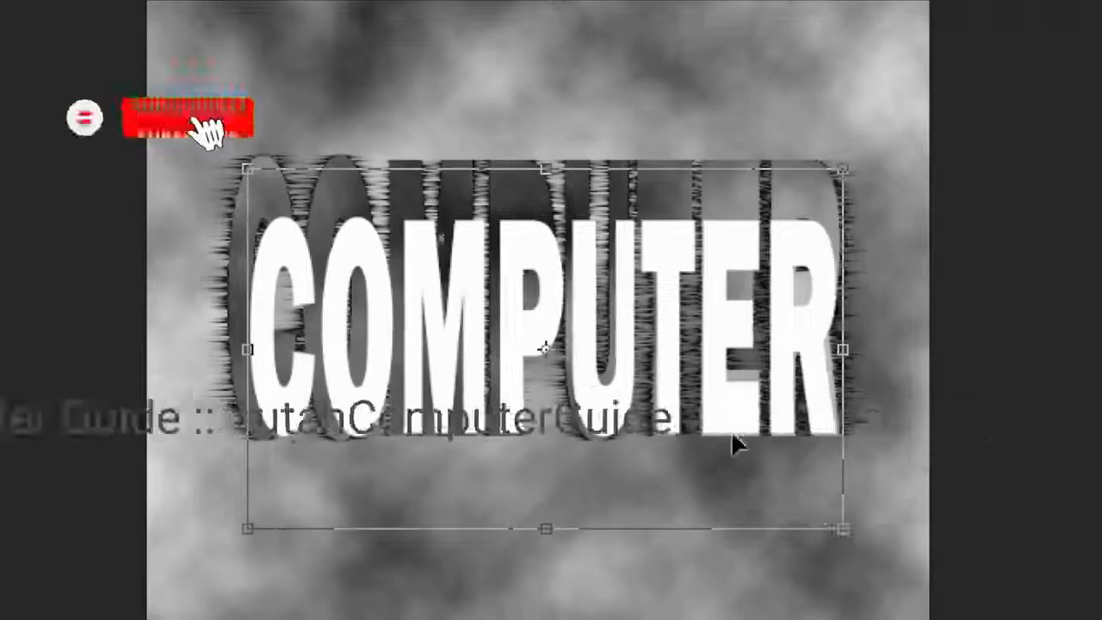
{"action": "scroll", "coordinate": [431, 92], "scroll_direction": "up", "scroll_amount": 1}
{"action": "left_click_drag", "start_coordinate": [546, 222], "coordinate": [541, 205]}
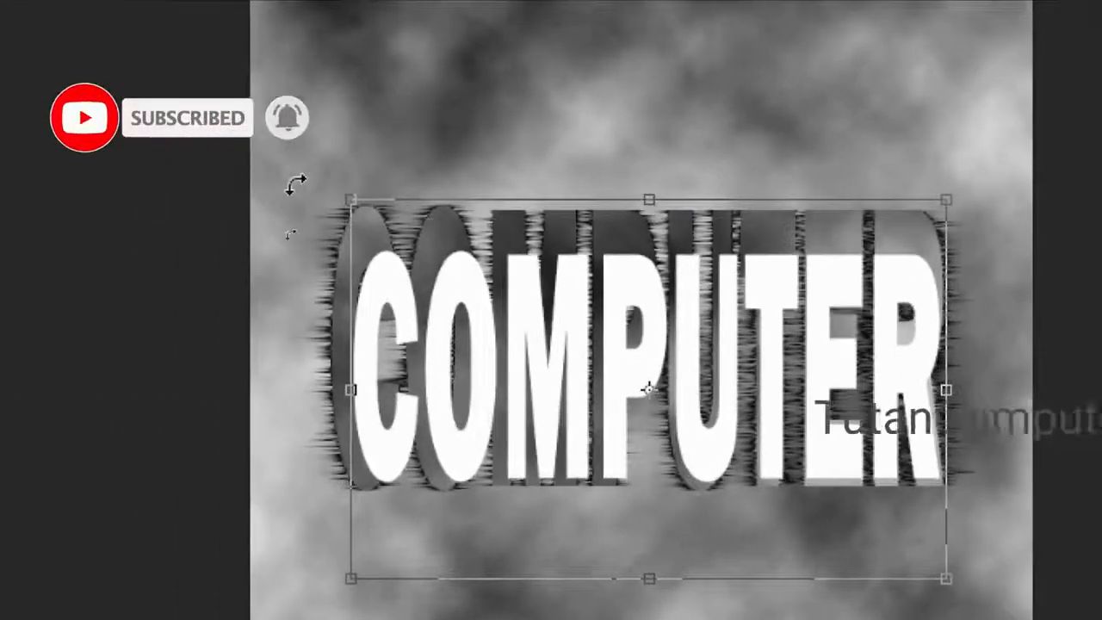
{"action": "left_click_drag", "start_coordinate": [344, 198], "coordinate": [325, 147]}
{"action": "scroll", "coordinate": [608, 531], "scroll_direction": "down", "scroll_amount": 1}
{"action": "left_click_drag", "start_coordinate": [637, 528], "coordinate": [634, 543]}
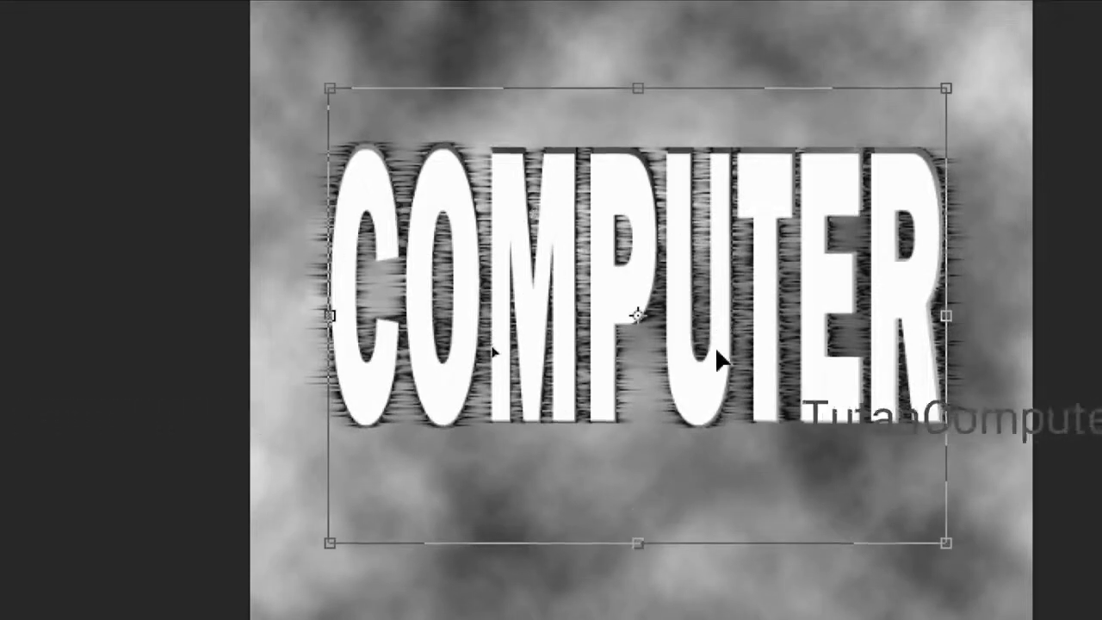
{"action": "key", "text": "Return"}
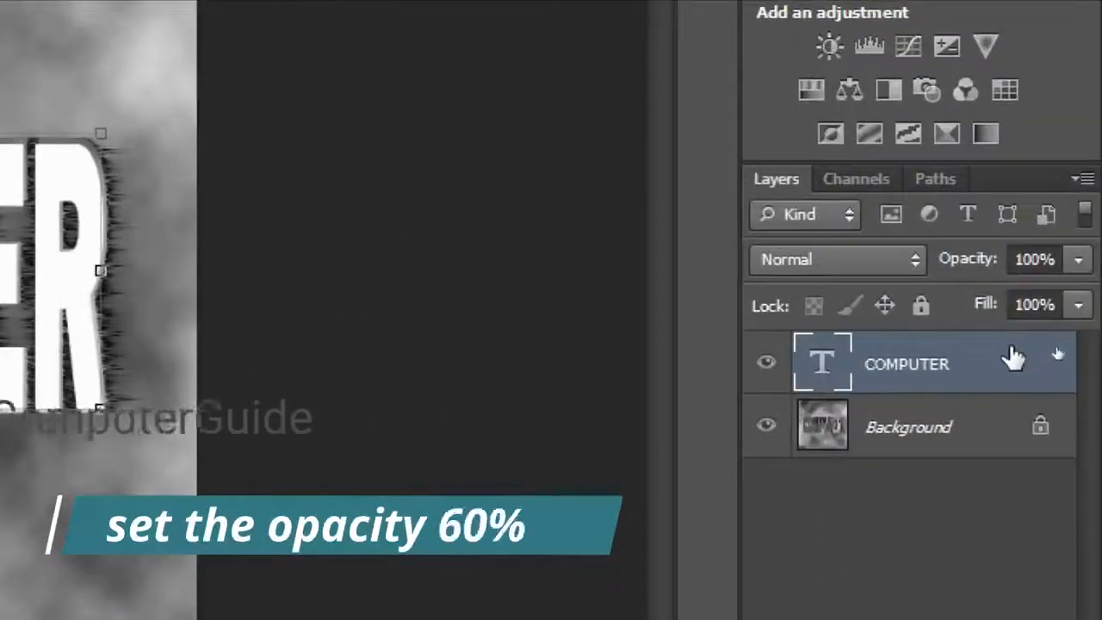
- Reduce the COMPUTER text layer's opacity to 58% and flatten the image
{"action": "left_click", "coordinate": [1078, 261]}
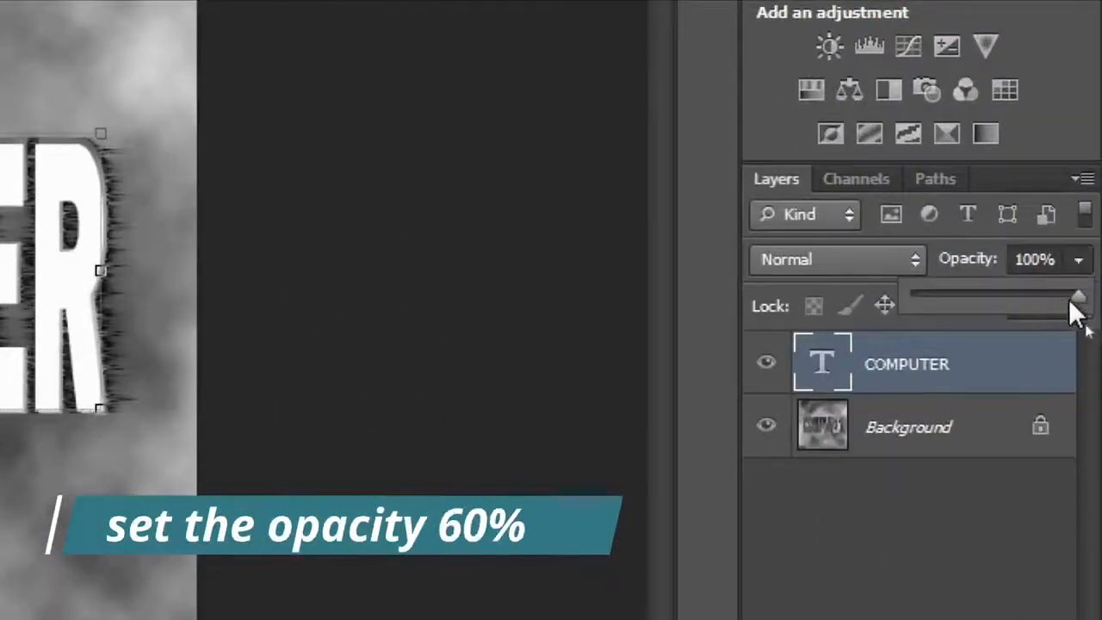
{"action": "left_click_drag", "start_coordinate": [1051, 298], "coordinate": [1010, 301]}
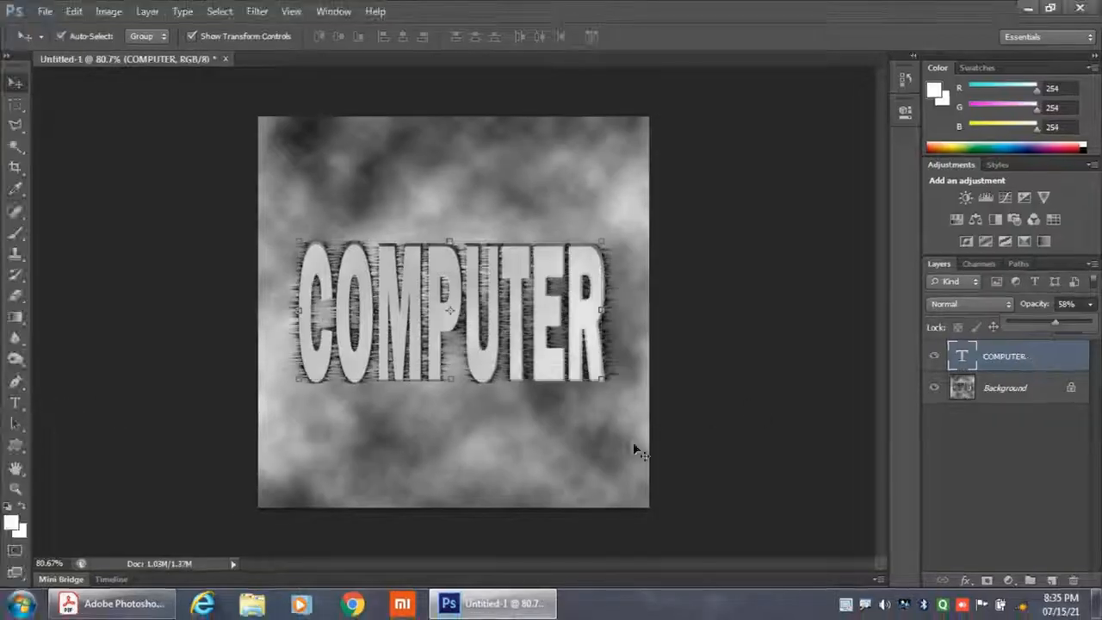
{"action": "left_click", "coordinate": [666, 443]}
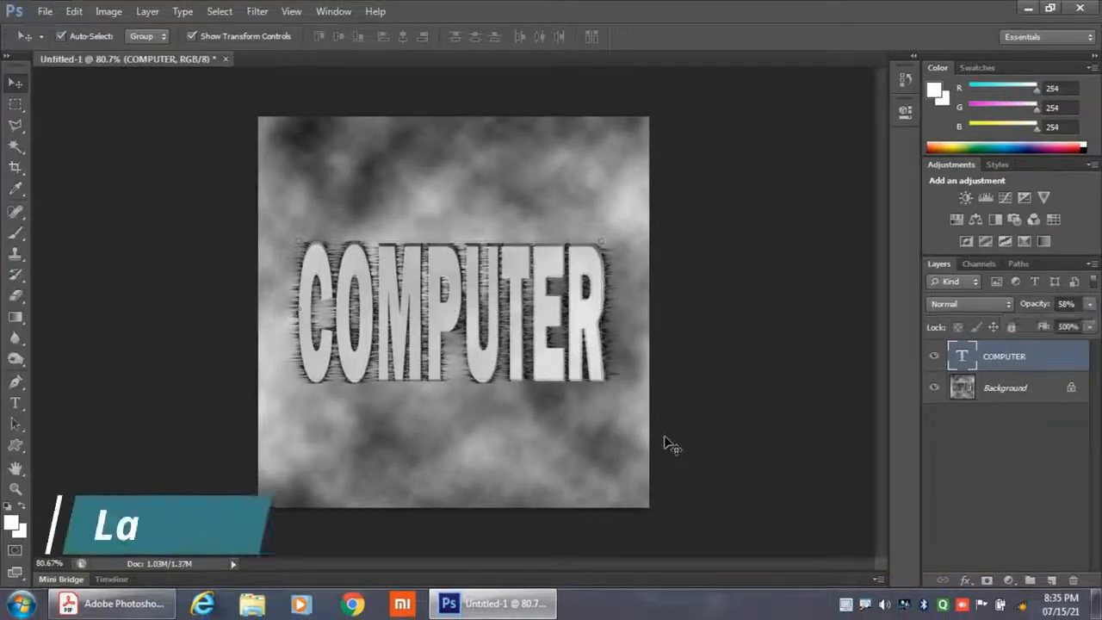
{"action": "left_click", "coordinate": [666, 443]}
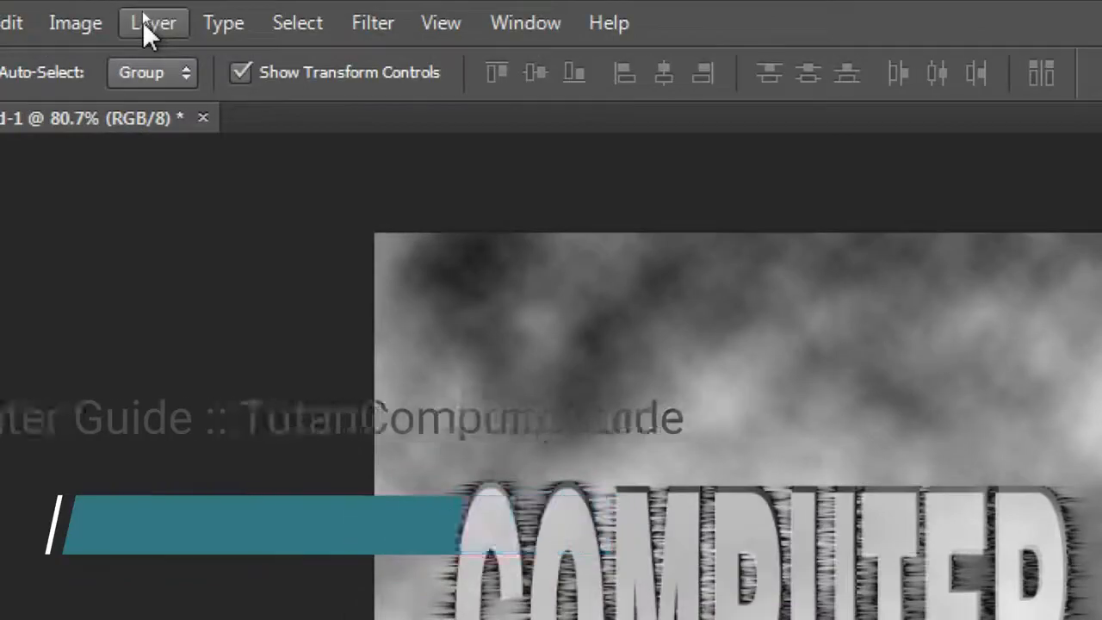
{"action": "left_click", "coordinate": [143, 21]}
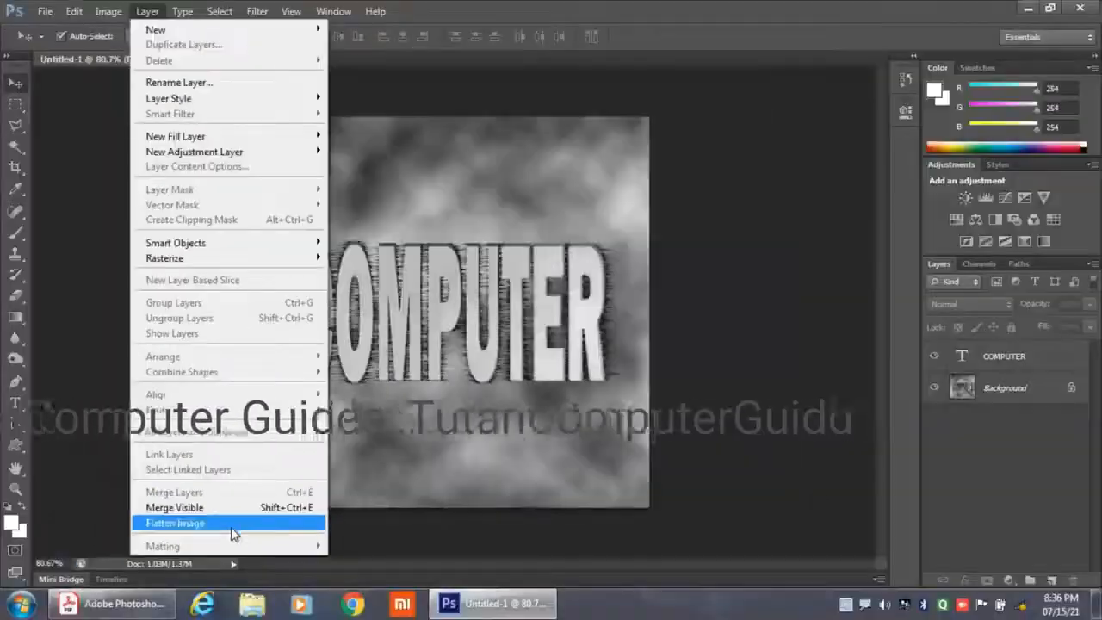
{"action": "left_click", "coordinate": [172, 520]}
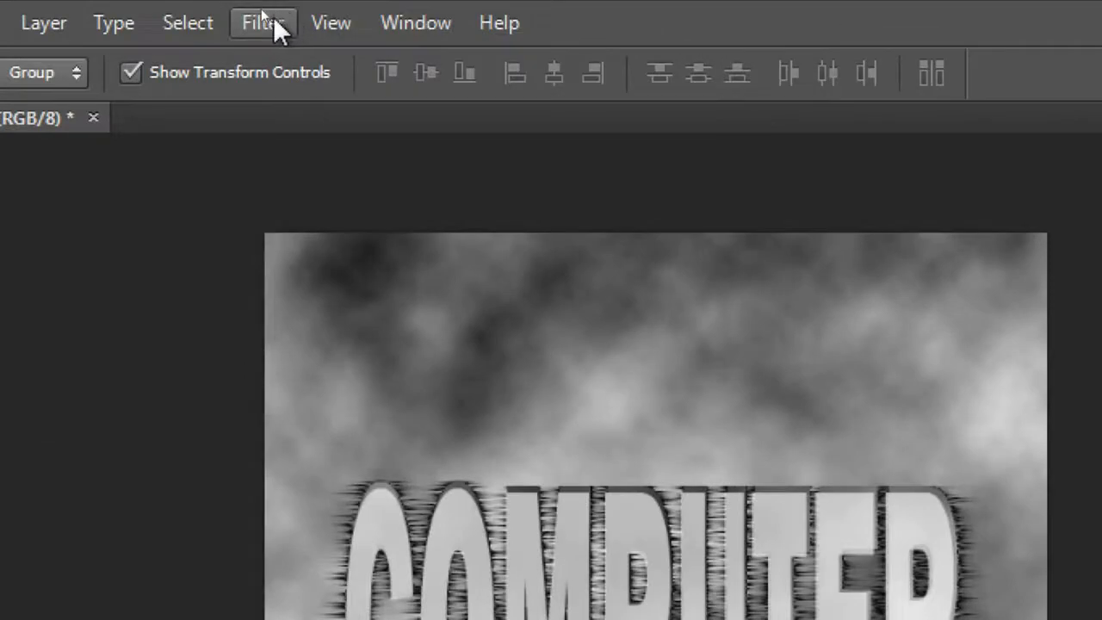
- Apply the Extrude filter to the flattened image with Blocks, size 2 pixels and random depth 30
{"action": "left_click", "coordinate": [269, 15]}
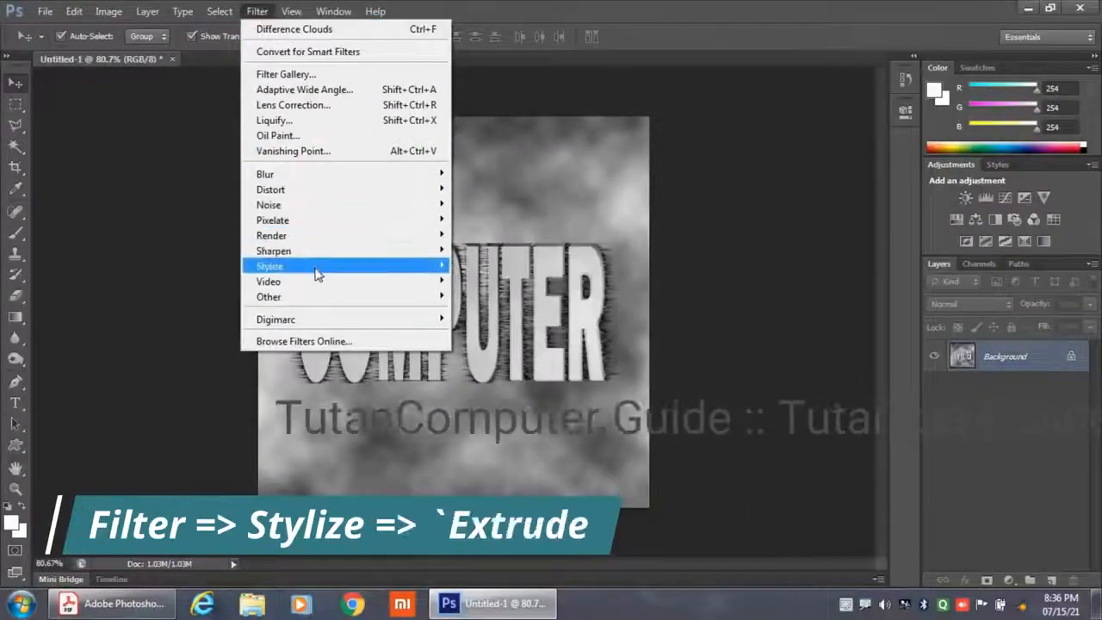
{"action": "mouse_move", "coordinate": [383, 545]}
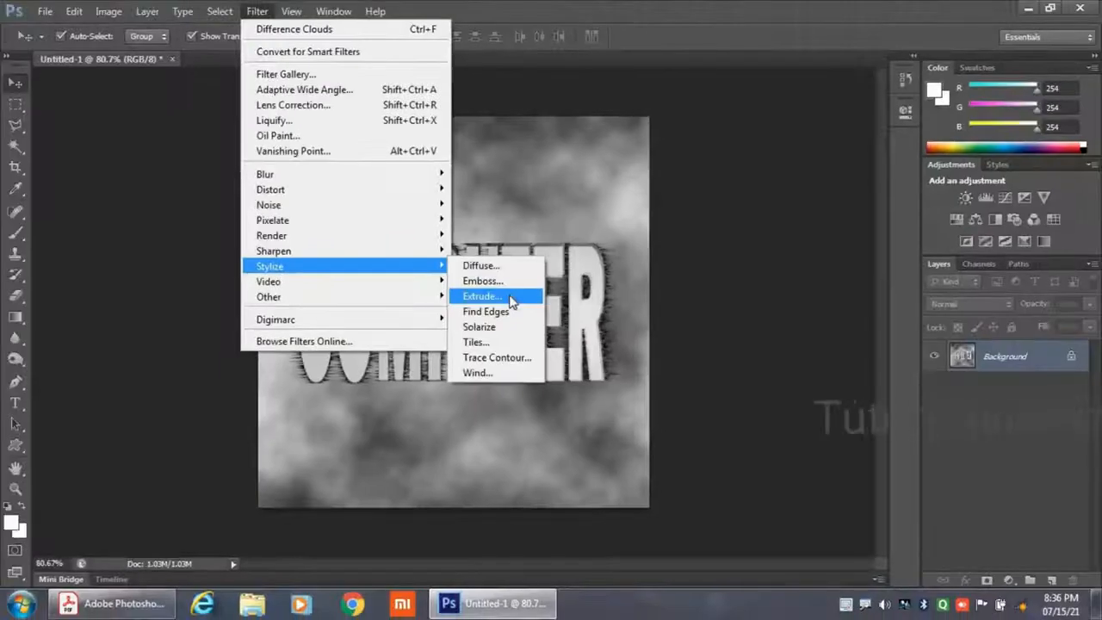
{"action": "left_click", "coordinate": [511, 297]}
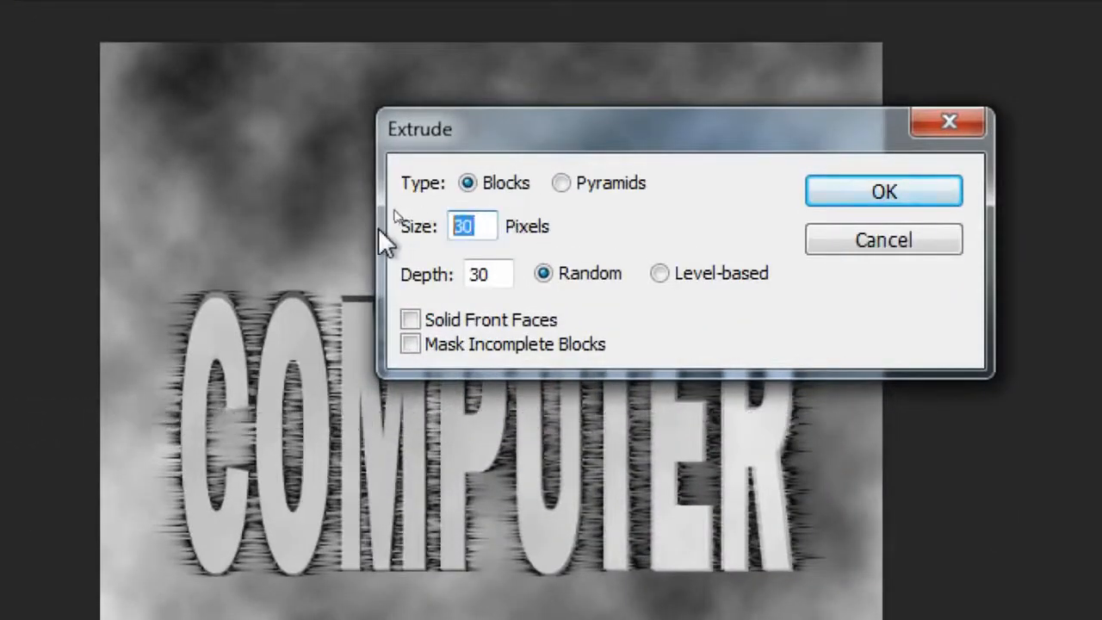
{"action": "type", "text": "2"}
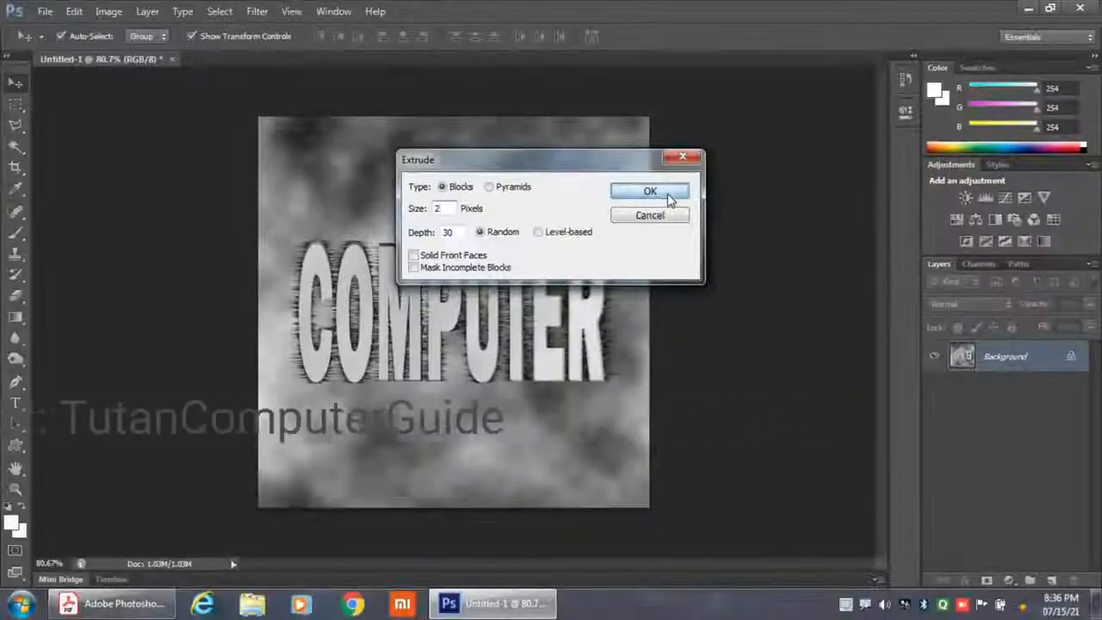
{"action": "left_click", "coordinate": [651, 191]}
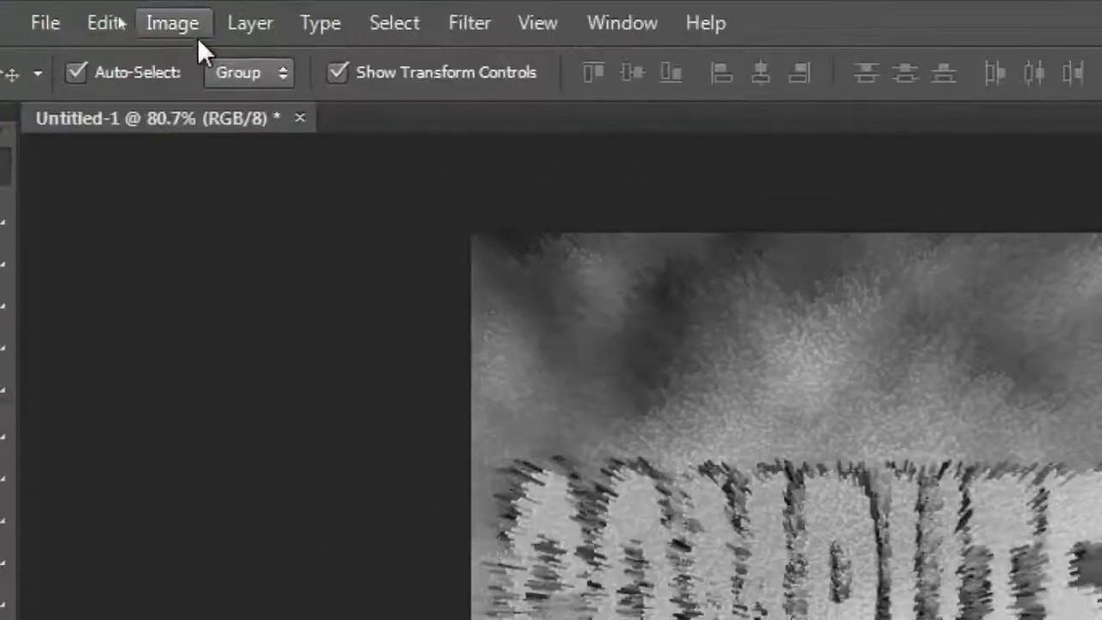
- Invert the tones of the extruded image
{"action": "left_click", "coordinate": [114, 14]}
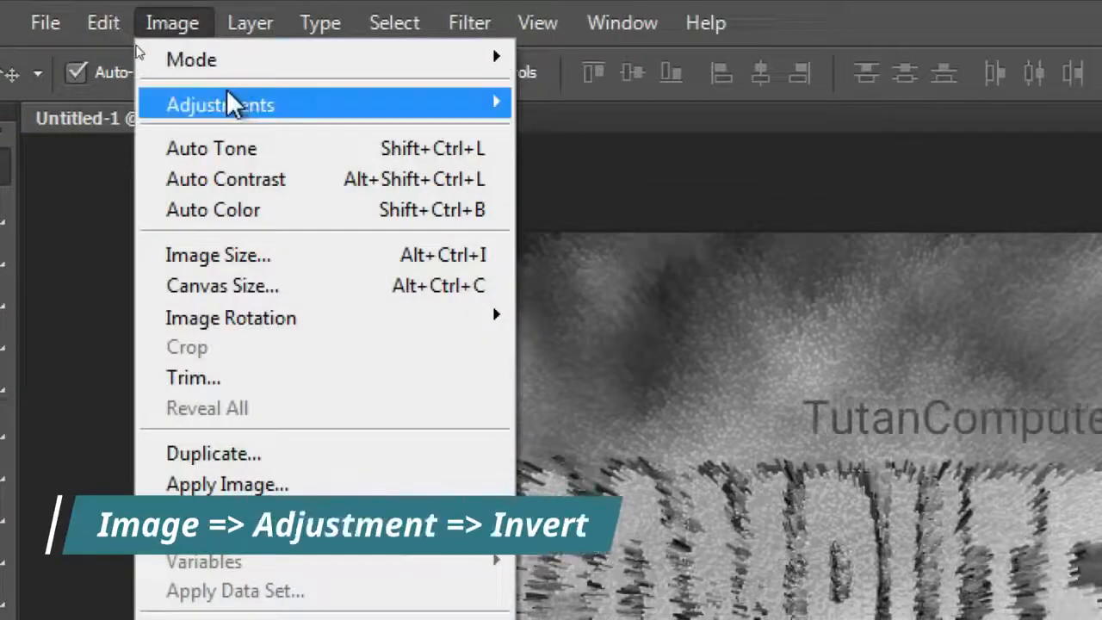
{"action": "mouse_move", "coordinate": [231, 104]}
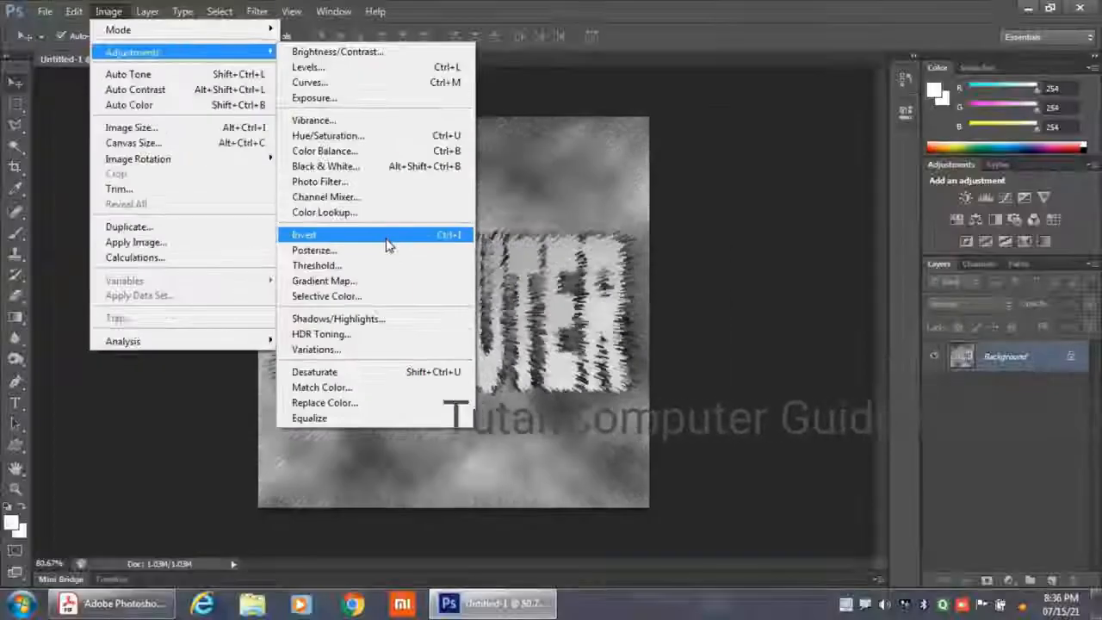
{"action": "left_click", "coordinate": [387, 241]}
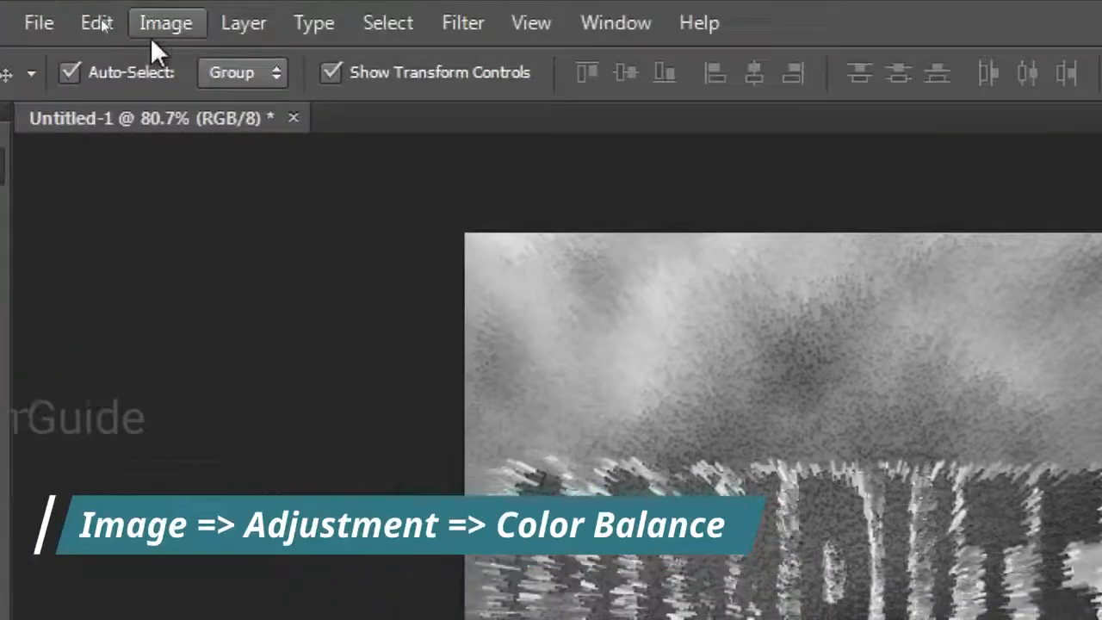
- Adjust the Color Balance midtones to +100 for Cyan–Red and -43 for Yellow–Blue
{"action": "left_click", "coordinate": [153, 36]}
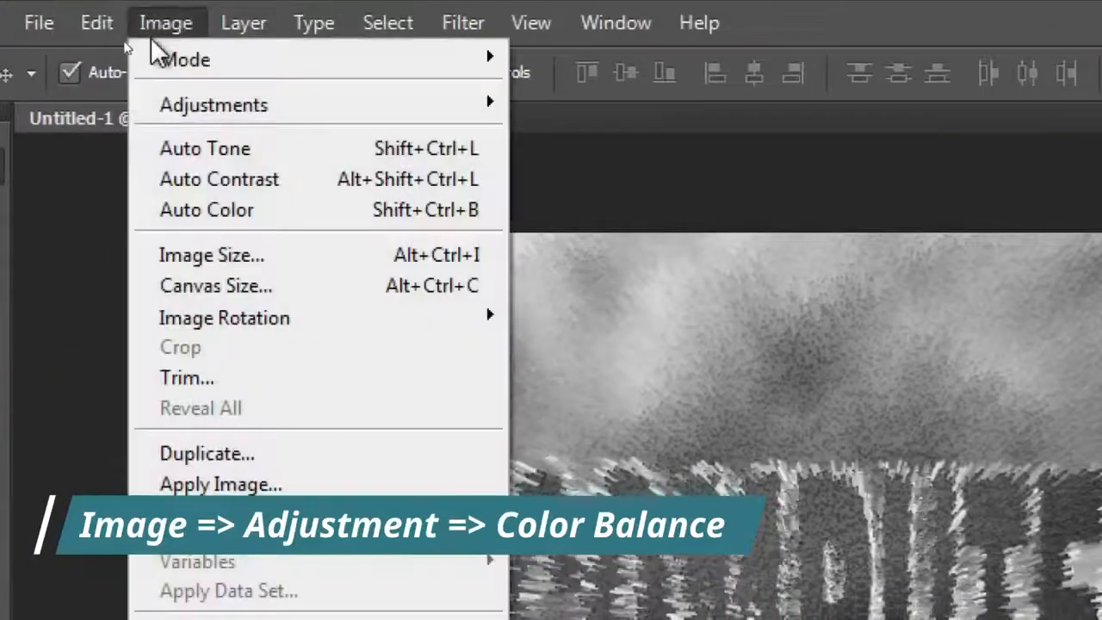
{"action": "mouse_move", "coordinate": [229, 104]}
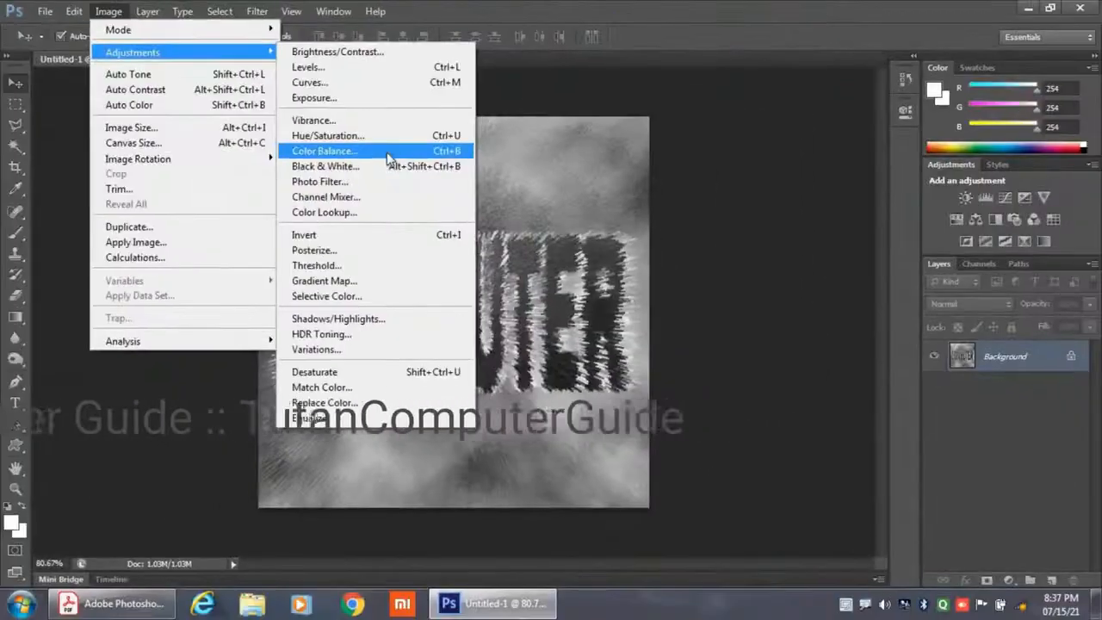
{"action": "left_click", "coordinate": [386, 153]}
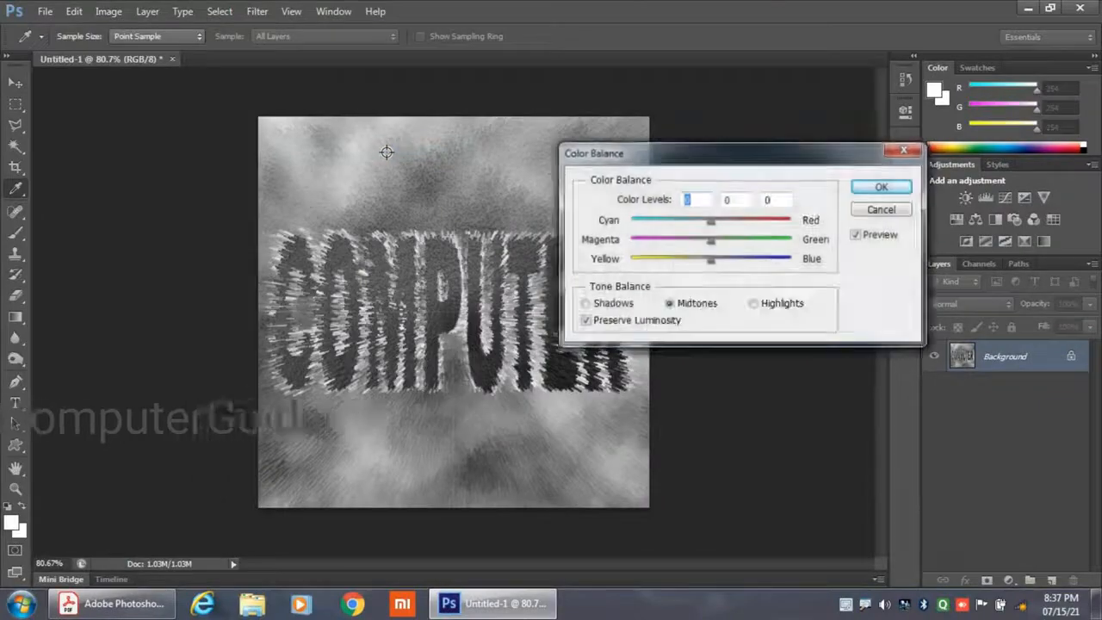
{"action": "left_click_drag", "start_coordinate": [659, 163], "coordinate": [375, 302]}
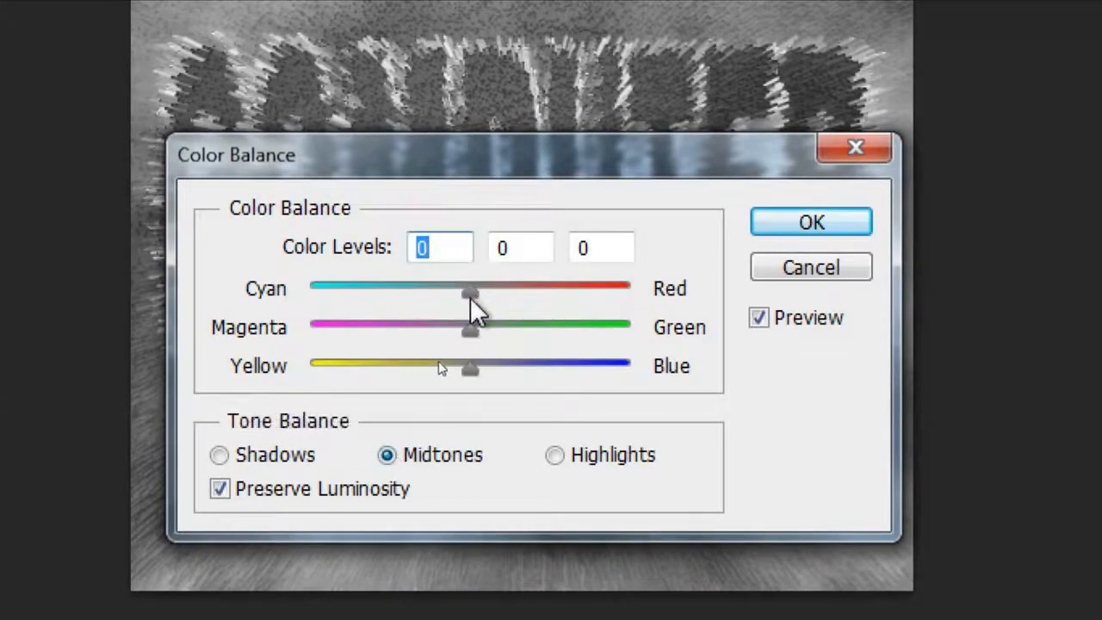
{"action": "left_click_drag", "start_coordinate": [559, 305], "coordinate": [642, 316]}
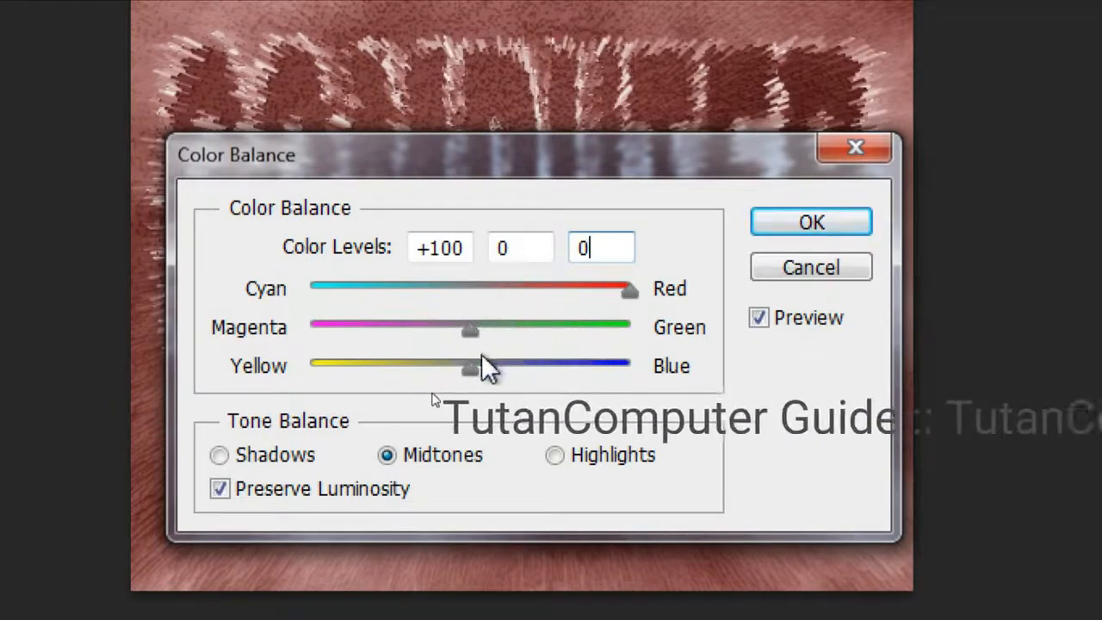
{"action": "left_click_drag", "start_coordinate": [472, 371], "coordinate": [452, 382]}
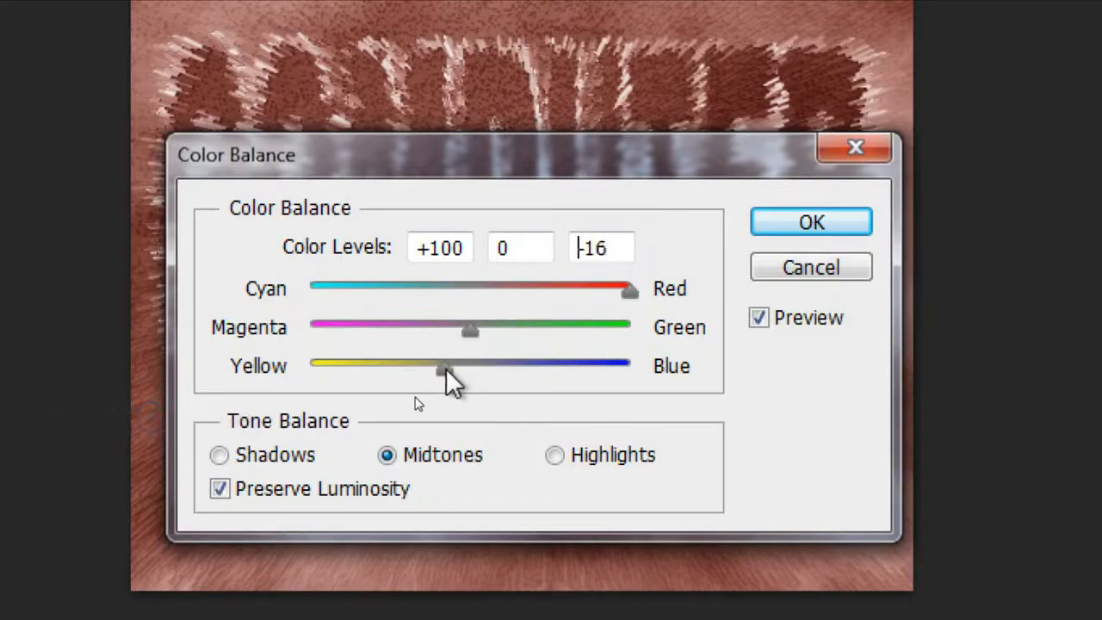
{"action": "left_click_drag", "start_coordinate": [425, 368], "coordinate": [402, 370]}
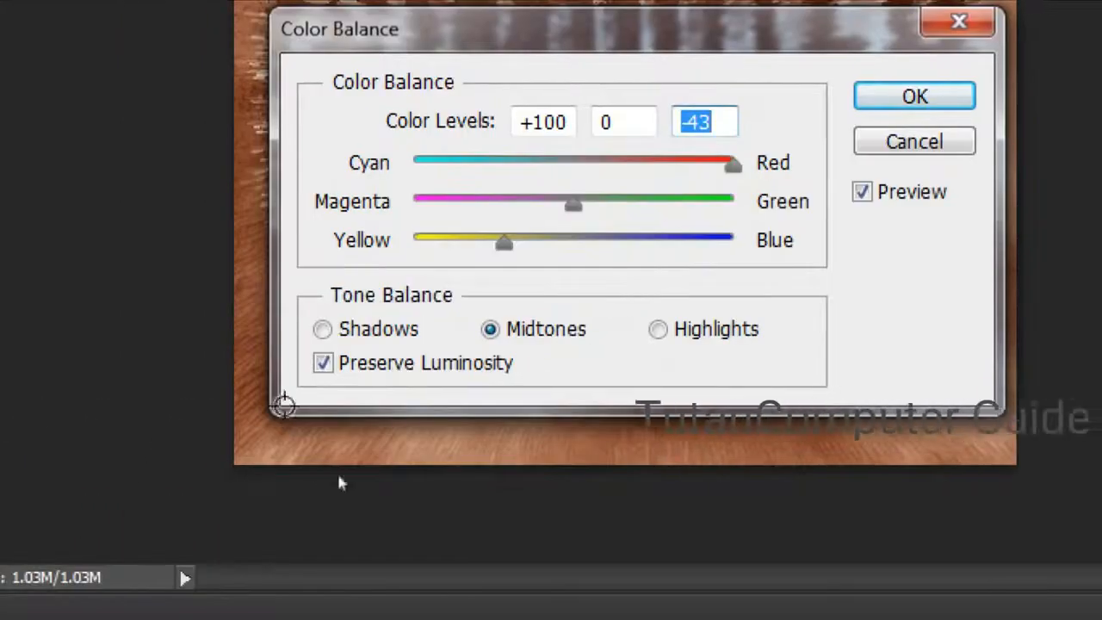
- Adjust the Color Balance shadows to +73 for Cyan–Red and -75 for Yellow–Blue
{"action": "left_click", "coordinate": [378, 329]}
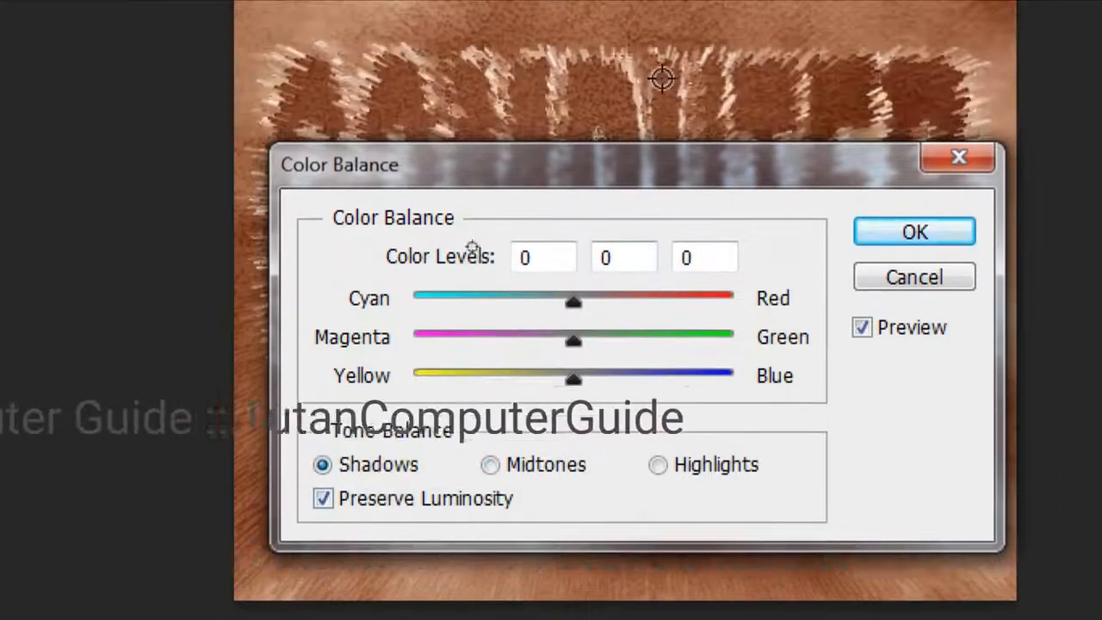
{"action": "left_click_drag", "start_coordinate": [573, 295], "coordinate": [690, 297]}
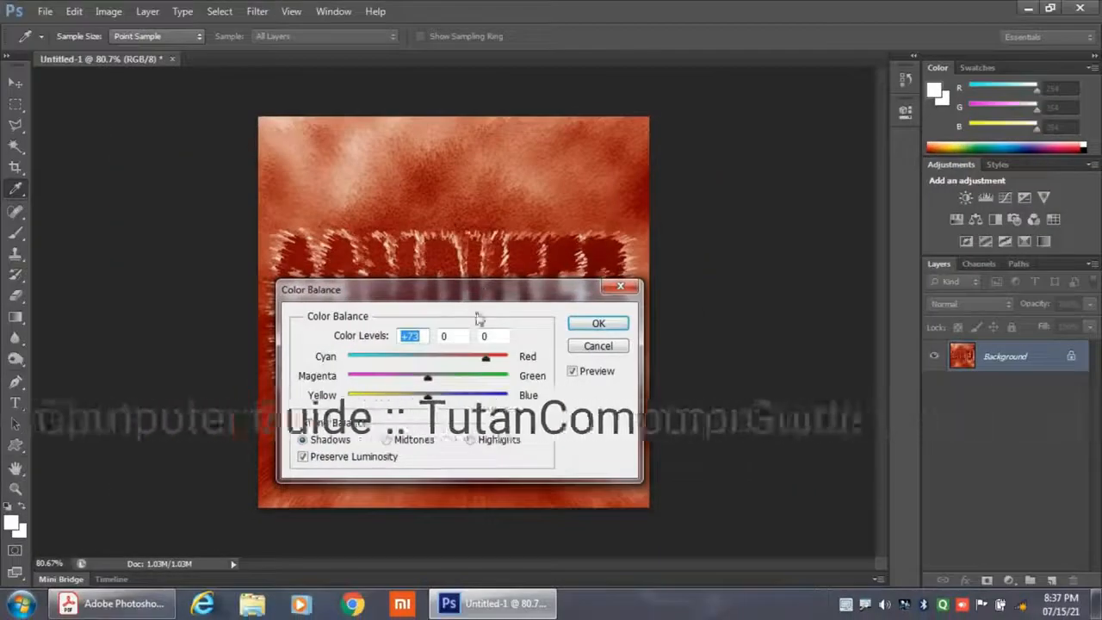
{"action": "mouse_move", "coordinate": [469, 293]}
{"action": "left_mouse_down"}
{"action": "mouse_move", "coordinate": [714, 399]}
{"action": "mouse_move", "coordinate": [540, 367]}
{"action": "mouse_move", "coordinate": [473, 290]}
{"action": "left_mouse_up"}
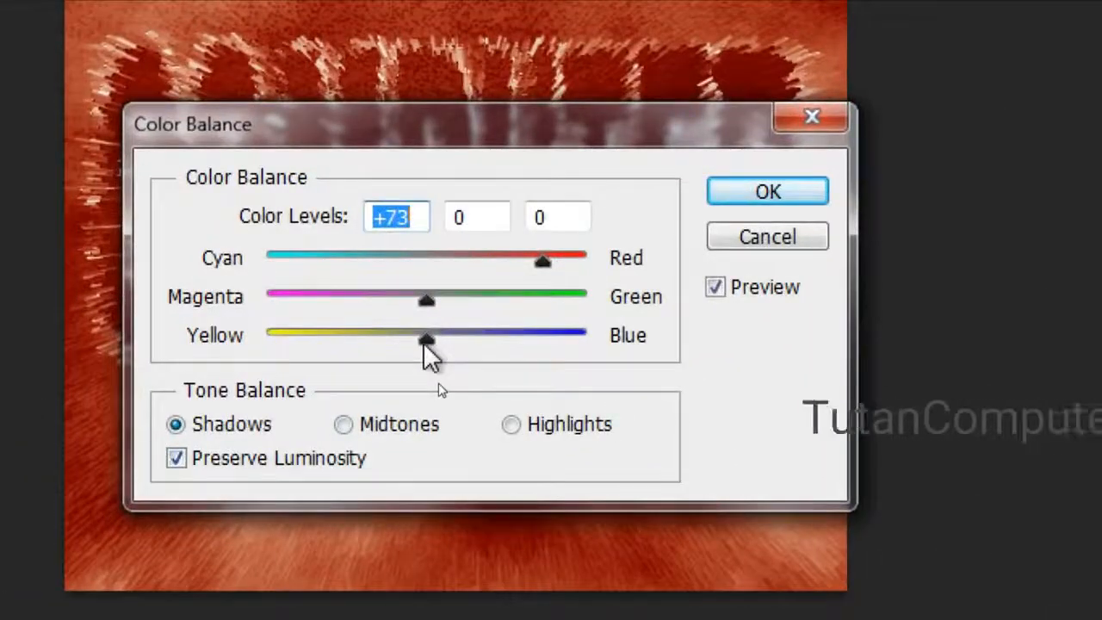
{"action": "left_click_drag", "start_coordinate": [427, 341], "coordinate": [304, 341]}
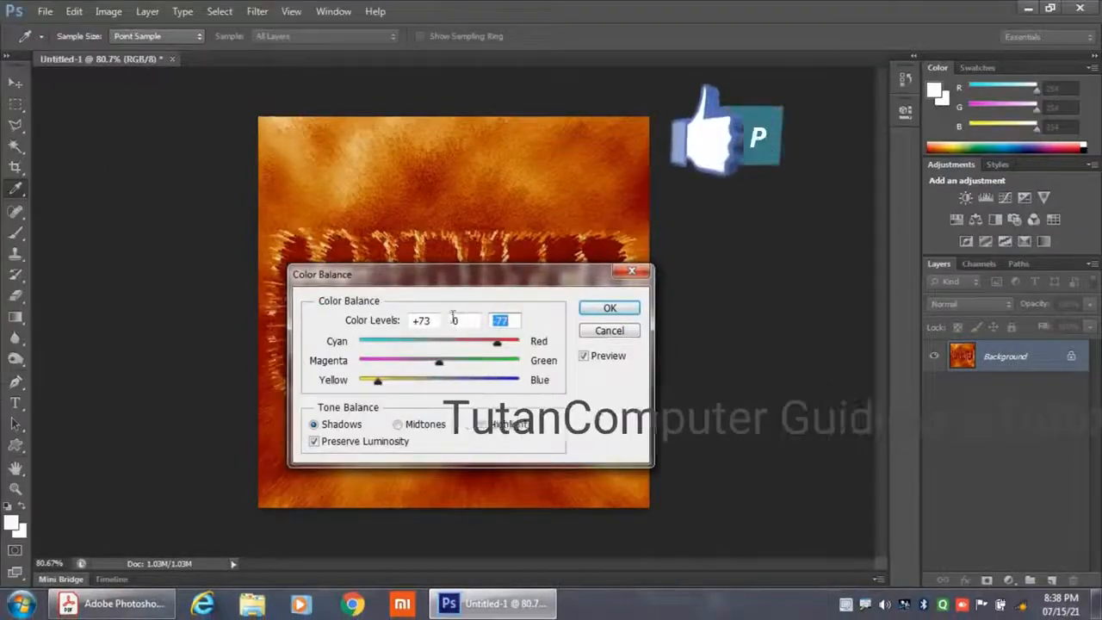
{"action": "left_click_drag", "start_coordinate": [452, 279], "coordinate": [457, 312]}
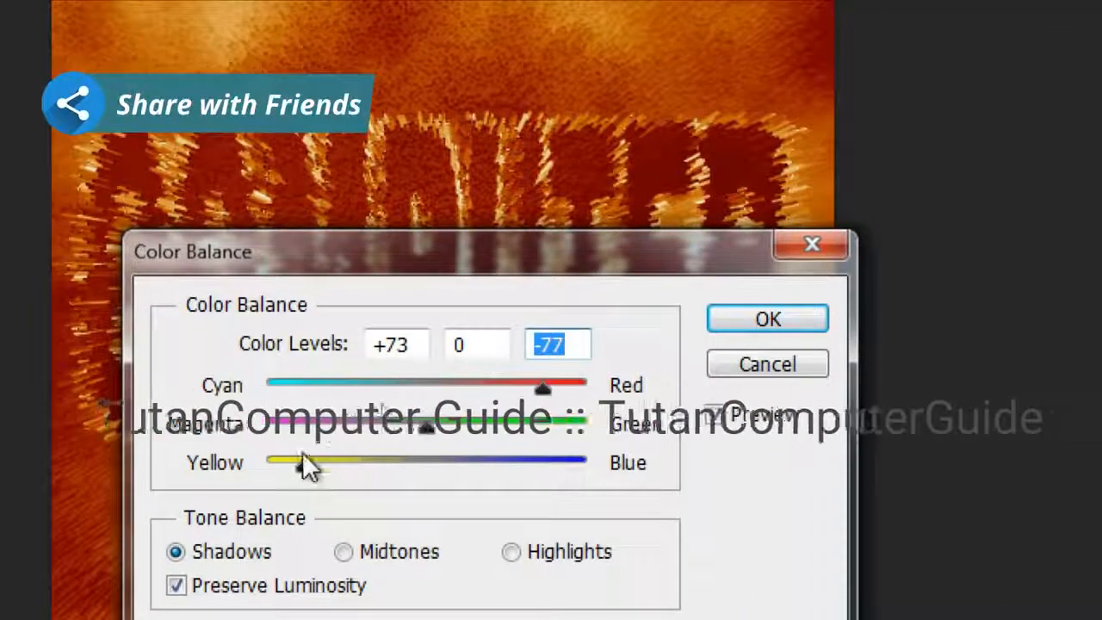
{"action": "left_click_drag", "start_coordinate": [304, 462], "coordinate": [309, 463]}
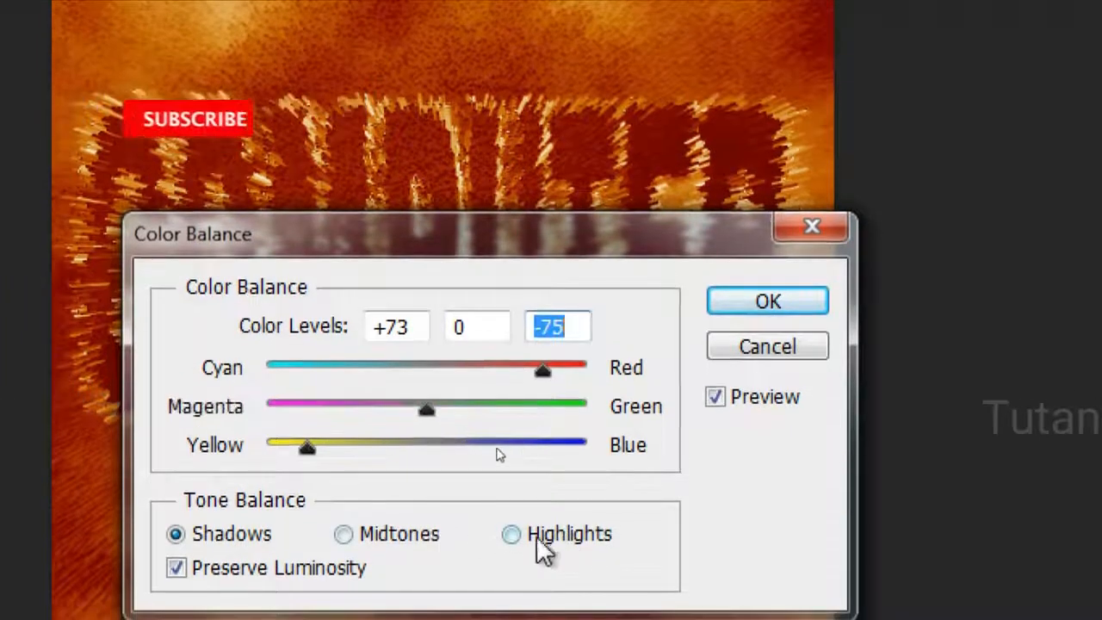
- Adjust the Color Balance highlights to +82 for Cyan–Red and -44 for Yellow–Blue, and apply the colour adjustment
{"action": "left_click", "coordinate": [530, 549]}
{"action": "left_click", "coordinate": [529, 533]}
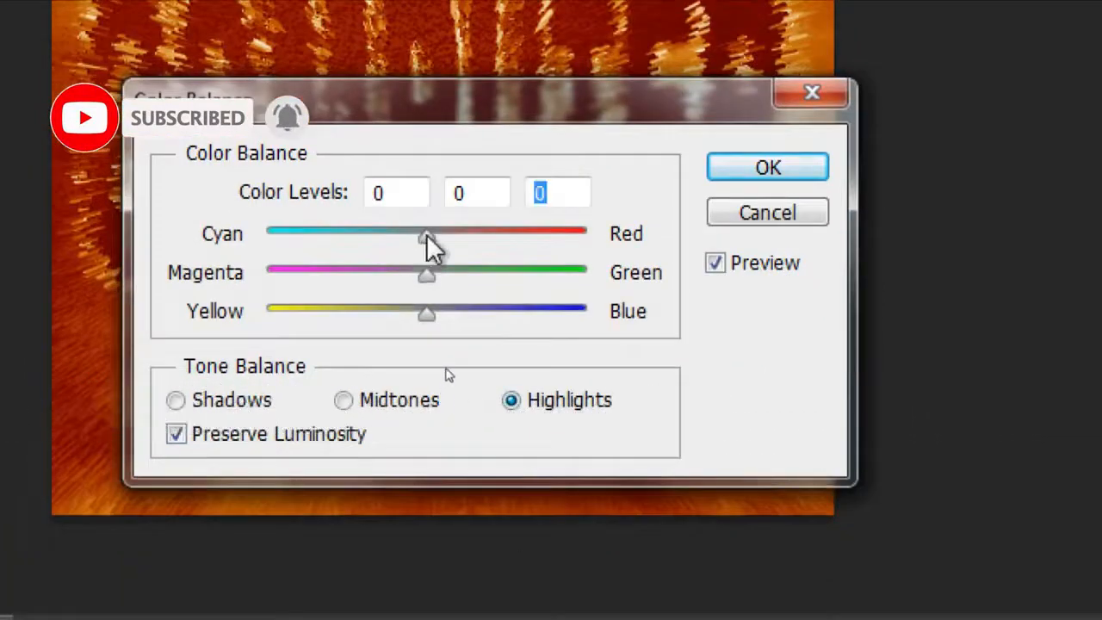
{"action": "left_click_drag", "start_coordinate": [426, 234], "coordinate": [498, 239]}
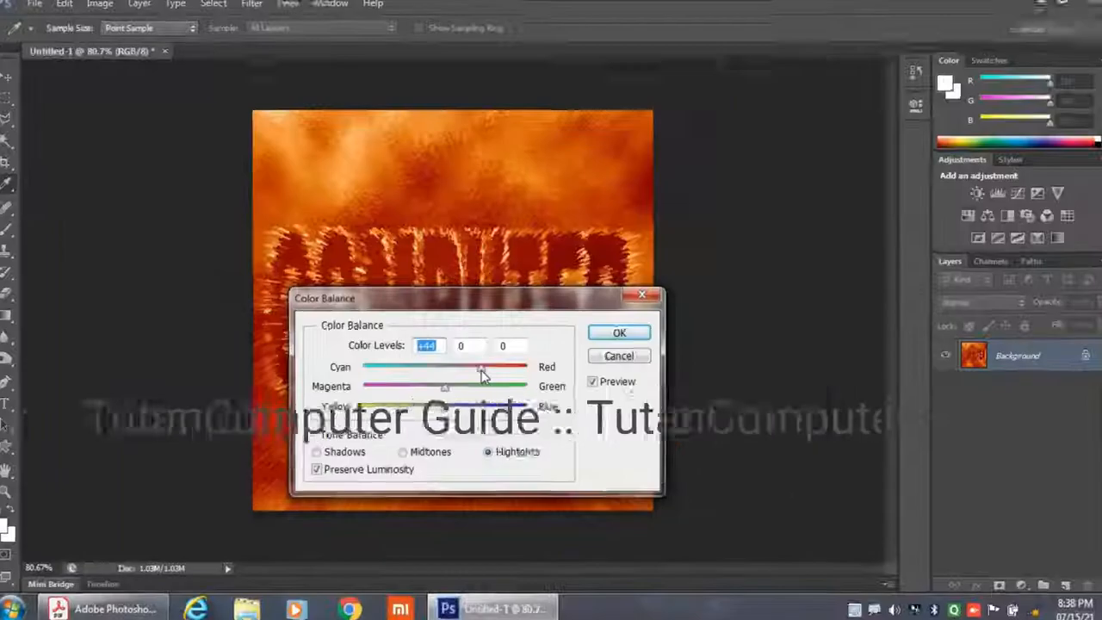
{"action": "left_click_drag", "start_coordinate": [482, 376], "coordinate": [510, 370]}
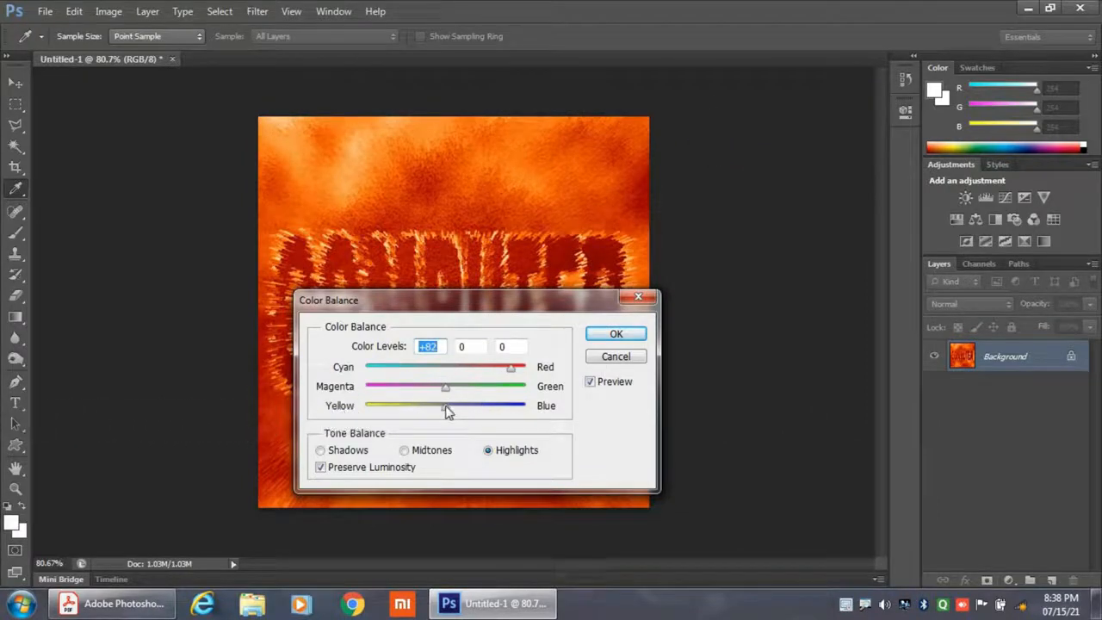
{"action": "left_click_drag", "start_coordinate": [430, 411], "coordinate": [413, 408]}
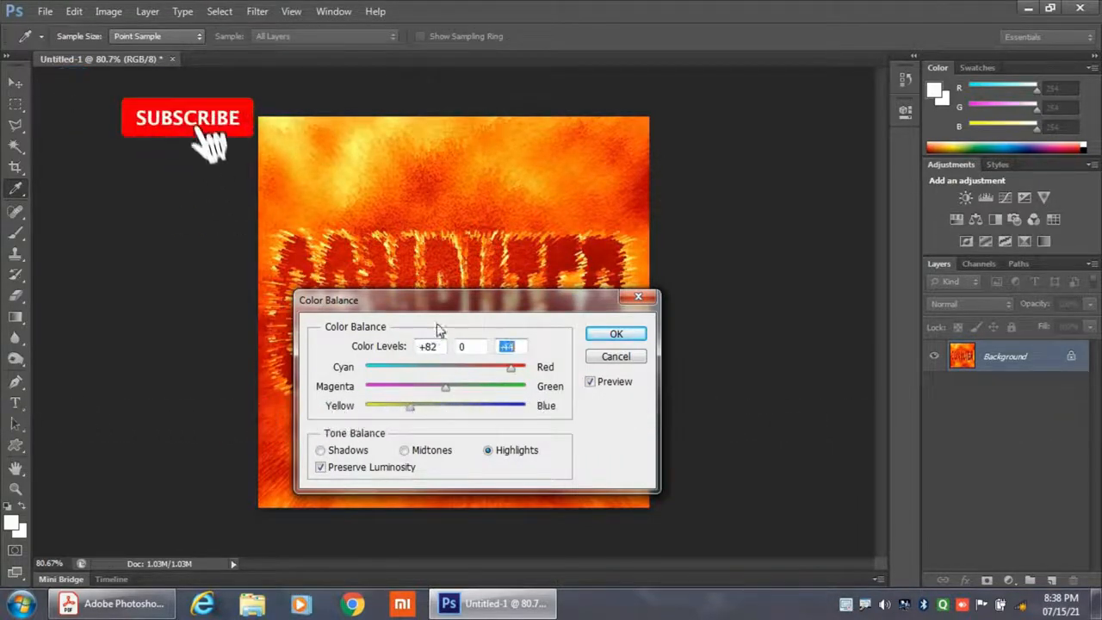
{"action": "left_click_drag", "start_coordinate": [448, 305], "coordinate": [412, 321]}
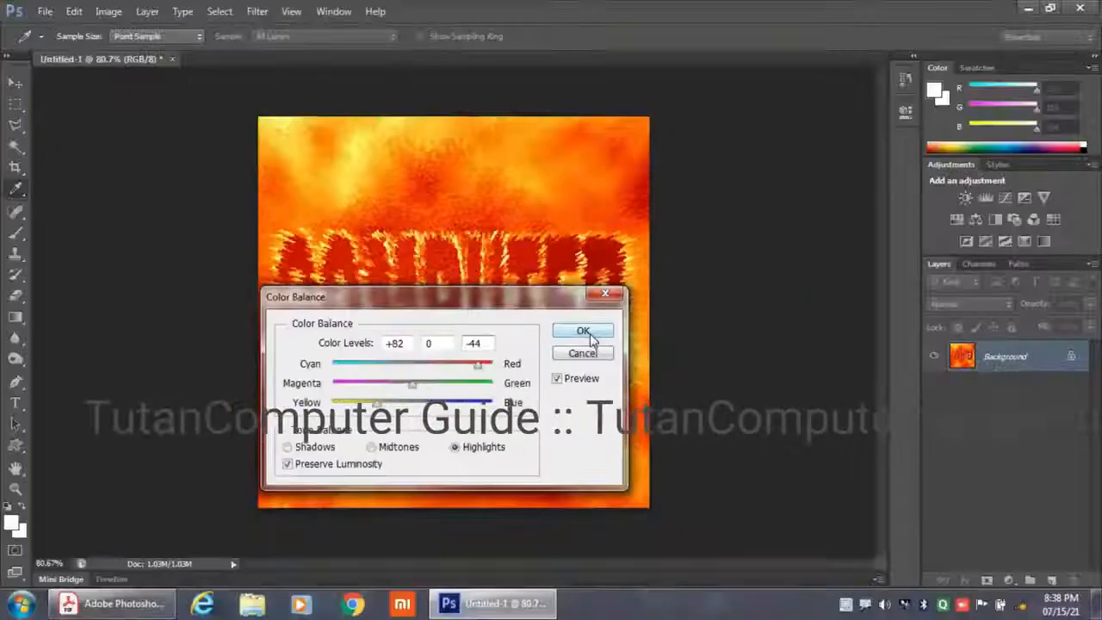
{"action": "left_click", "coordinate": [780, 310]}
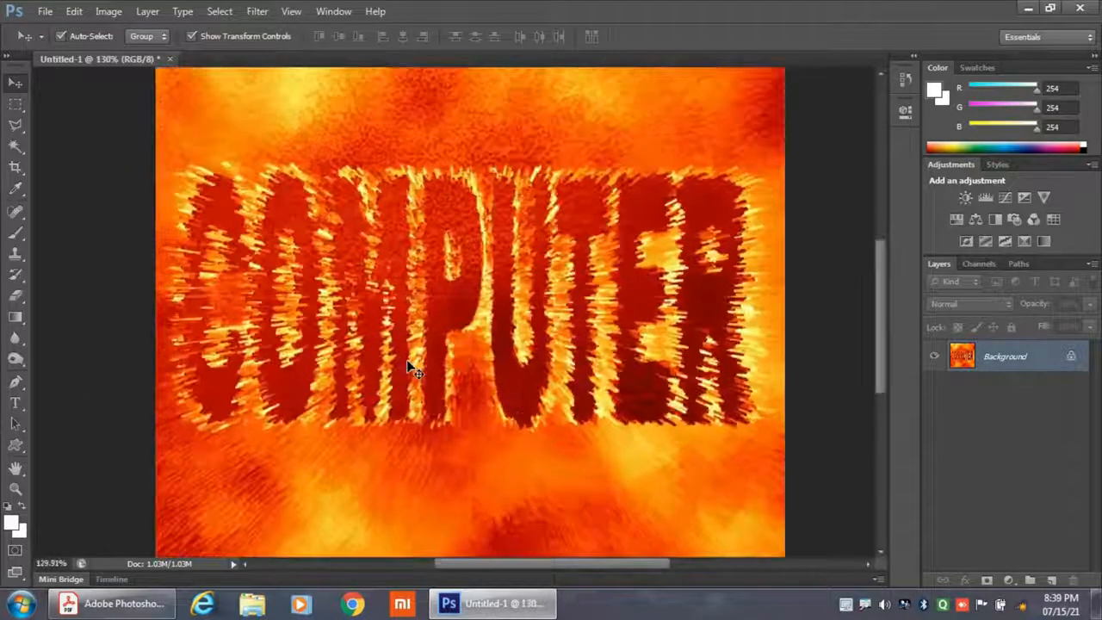
{"action": "scroll", "coordinate": [409, 368], "scroll_direction": "up", "scroll_amount": 4}
{"action": "scroll", "coordinate": [409, 368], "scroll_direction": "down", "scroll_amount": 8}
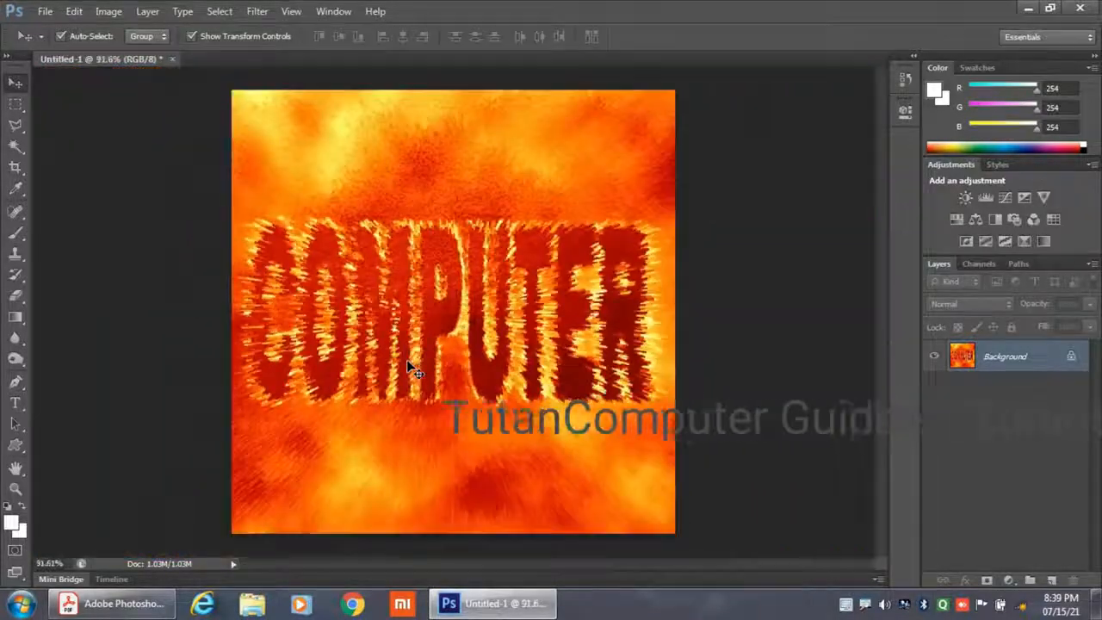
{"action": "scroll", "coordinate": [409, 368], "scroll_direction": "down", "scroll_amount": 1}
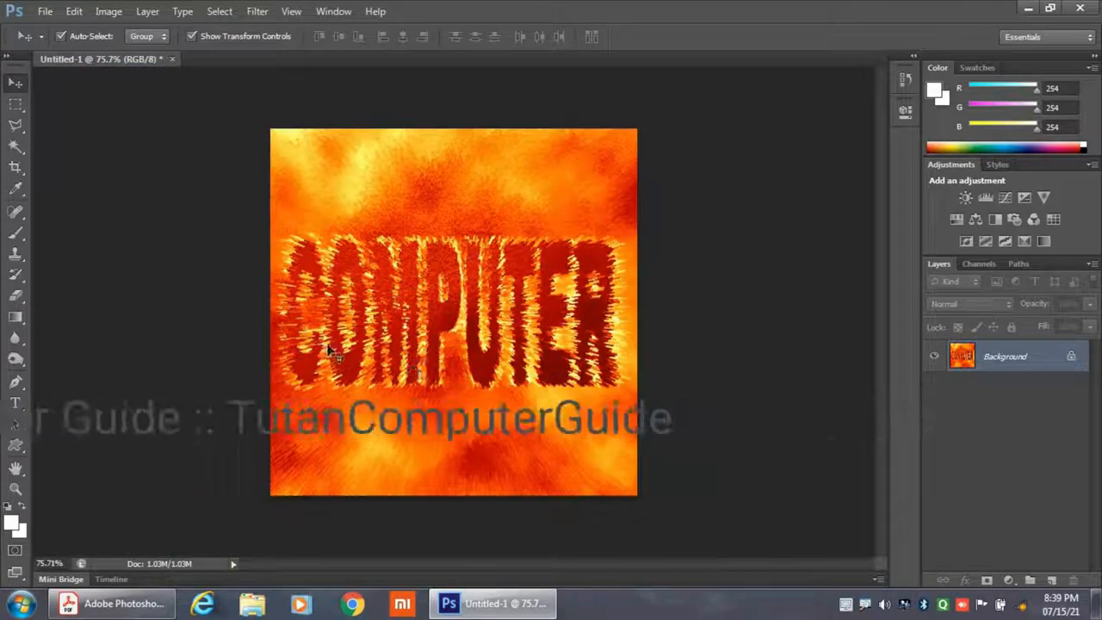
{"action": "scroll", "coordinate": [329, 351], "scroll_direction": "up", "scroll_amount": 3}
{"action": "scroll", "coordinate": [329, 351], "scroll_direction": "down", "scroll_amount": 2}
{"action": "scroll", "coordinate": [328, 351], "scroll_direction": "up", "scroll_amount": 1}
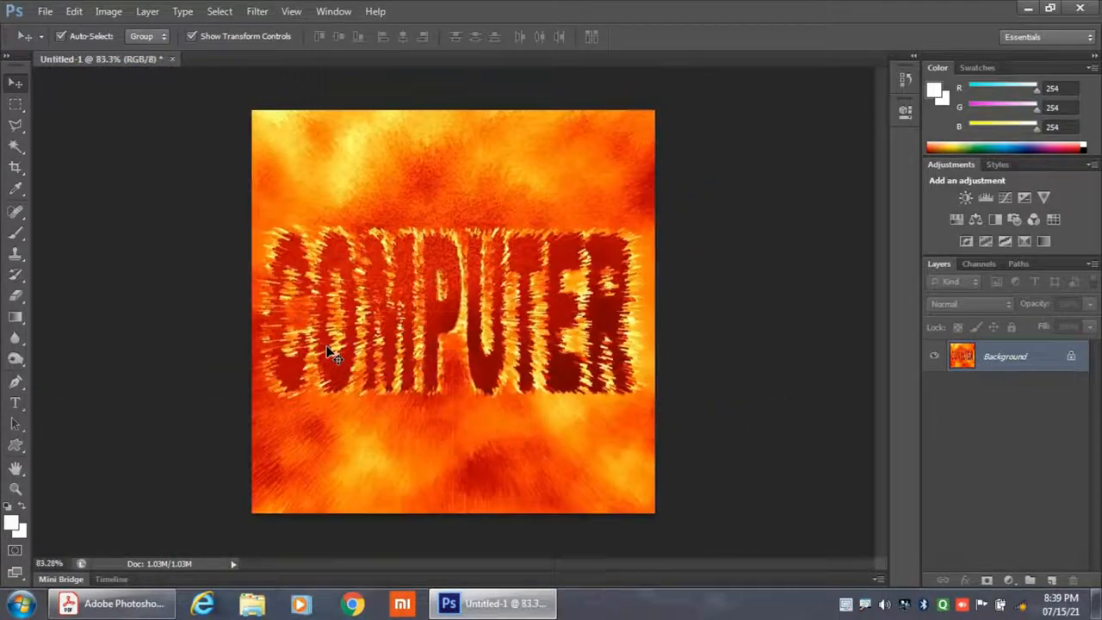